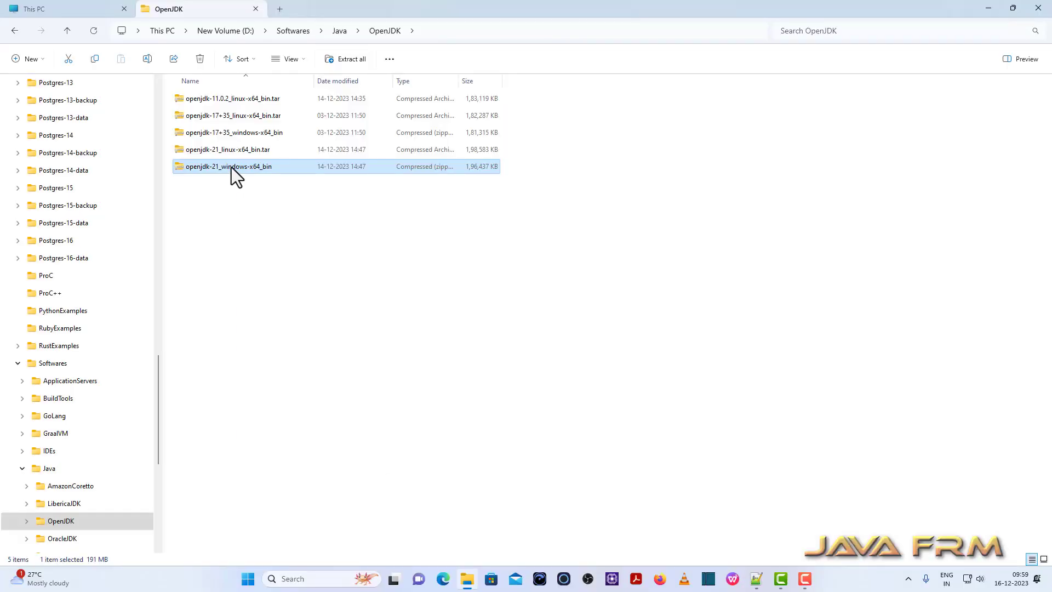
Open the openjdk-21_windows-x64_bin zip in 7-Zip through Show more options > 7-Zip > Open archive.
right_click(231, 168)
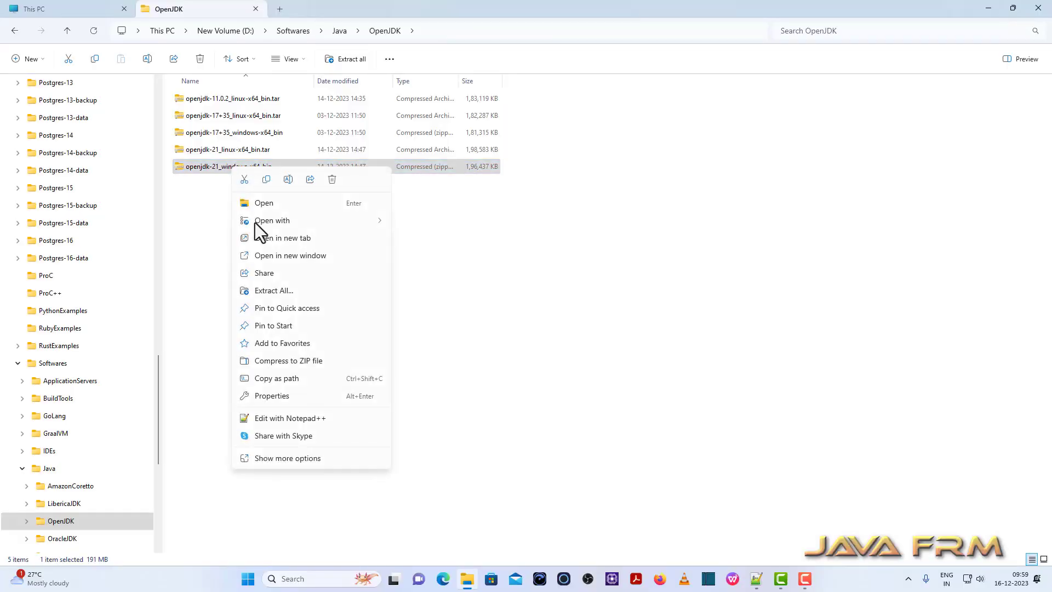
left_click(291, 458)
mouse_move(330, 271)
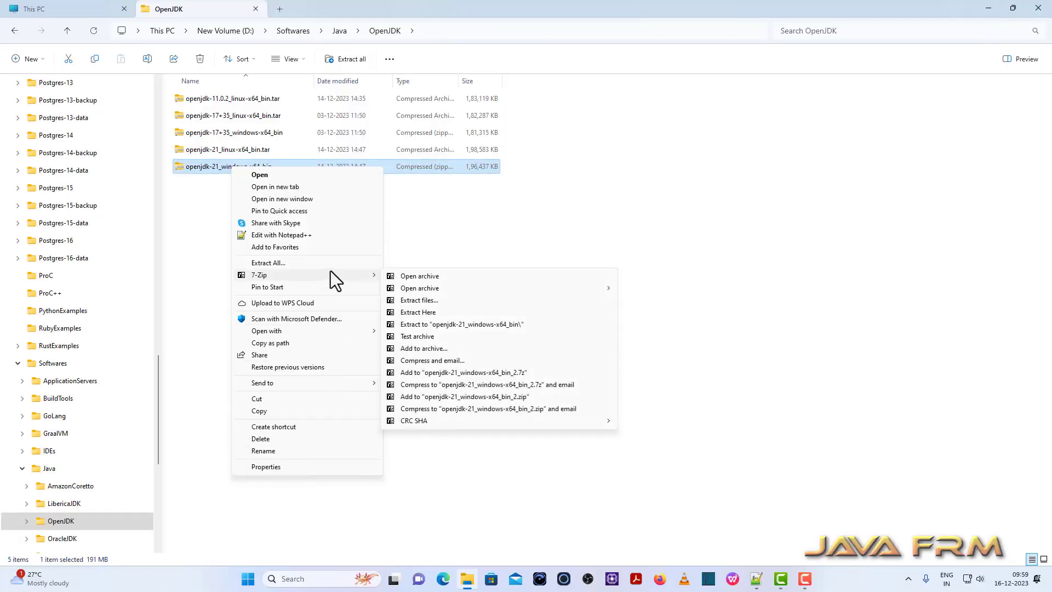
left_click(411, 276)
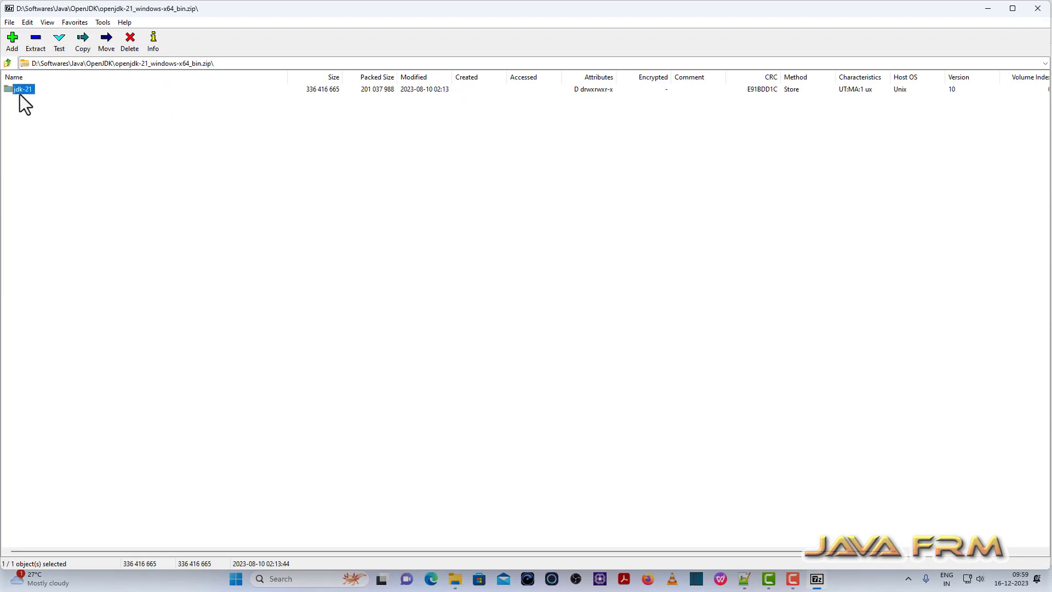
Extract the archive's jdk-21 folder to F:\ and close the 7-Zip window.
left_click(37, 39)
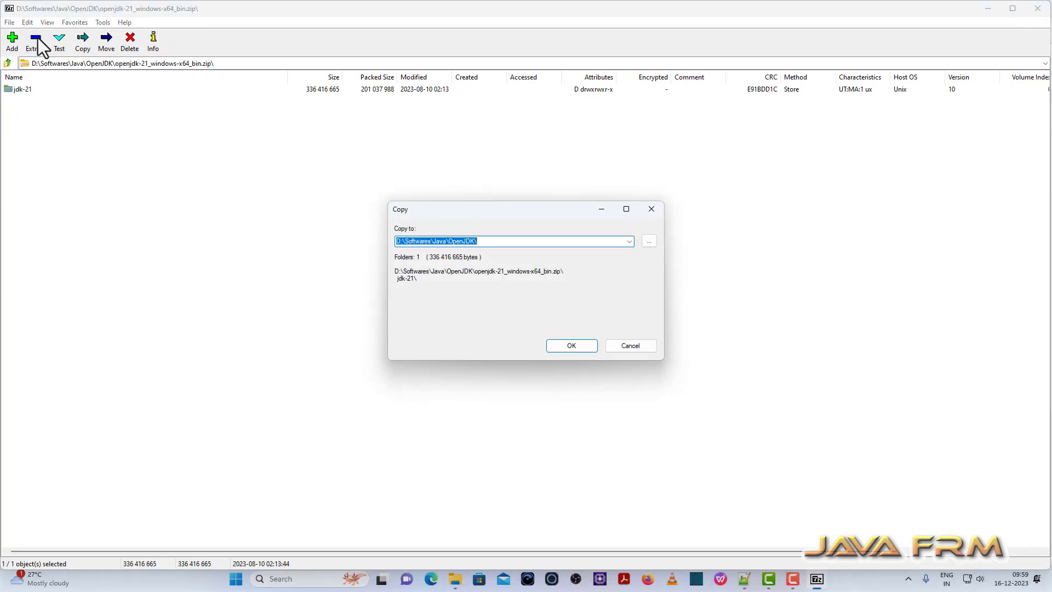
type("F:\\")
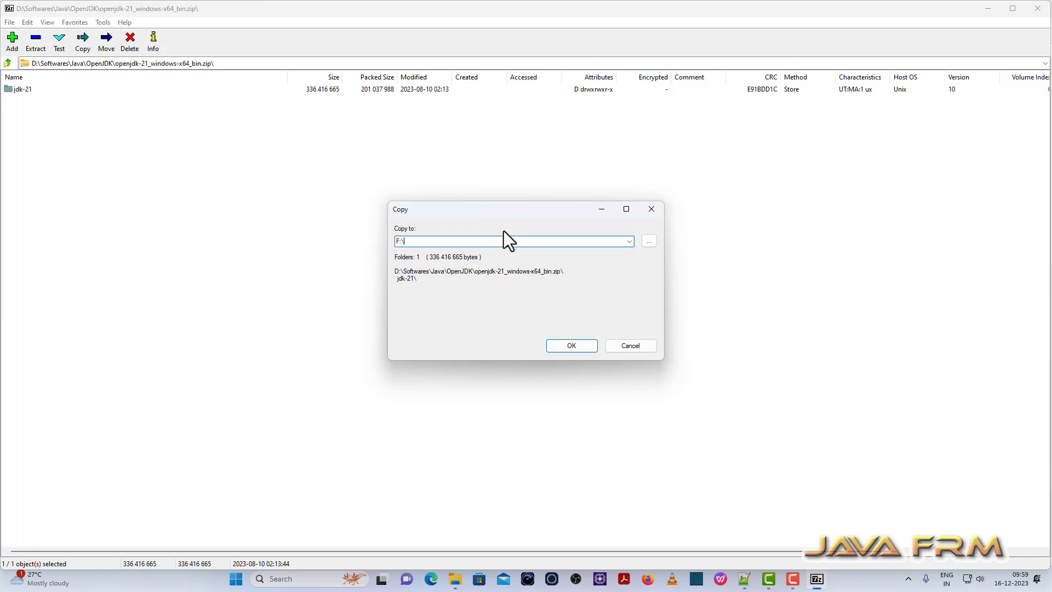
left_click(455, 518)
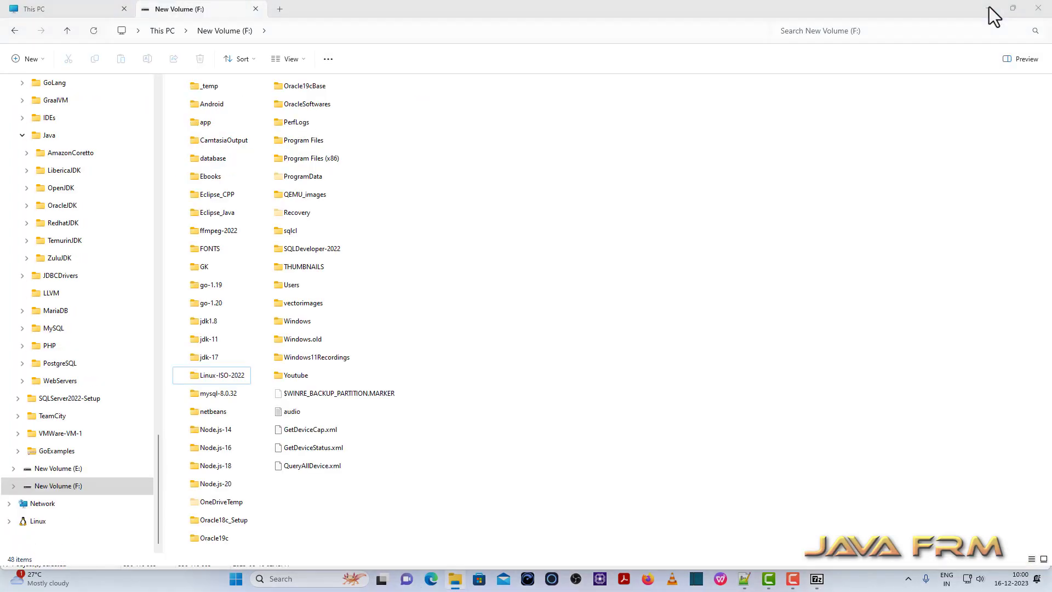
left_click(988, 9)
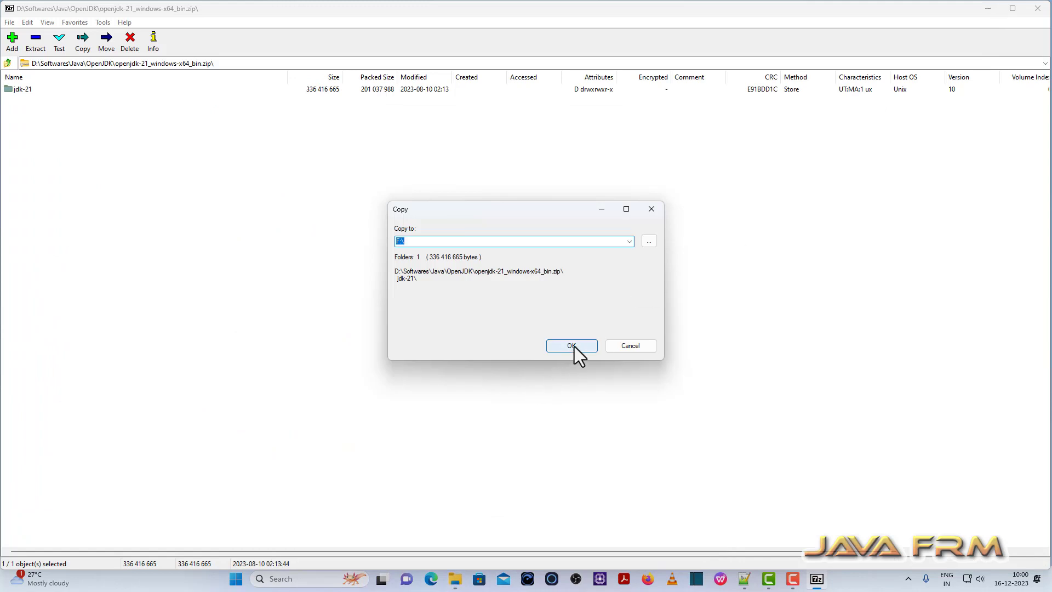
left_click(574, 346)
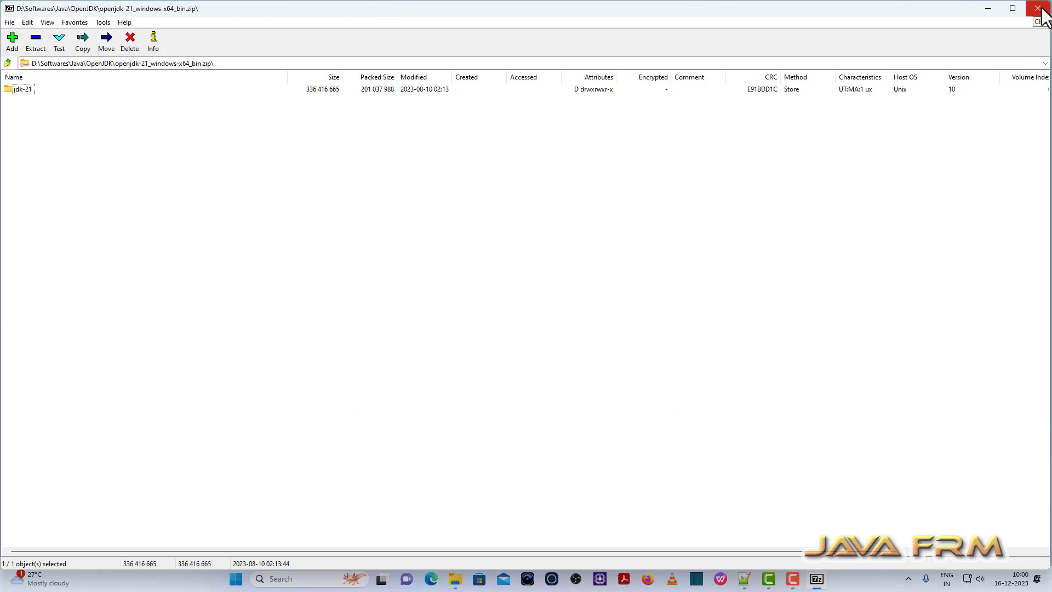
left_click(1038, 9)
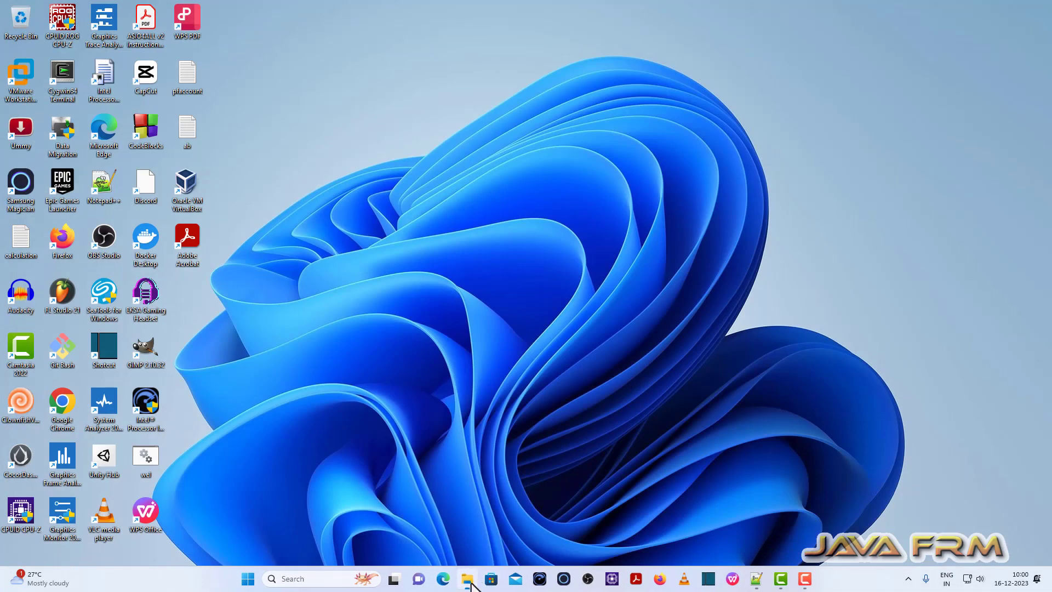
Browse in File Explorer to F:\jdk-21\bin, which lists java and javac.
left_click(467, 579)
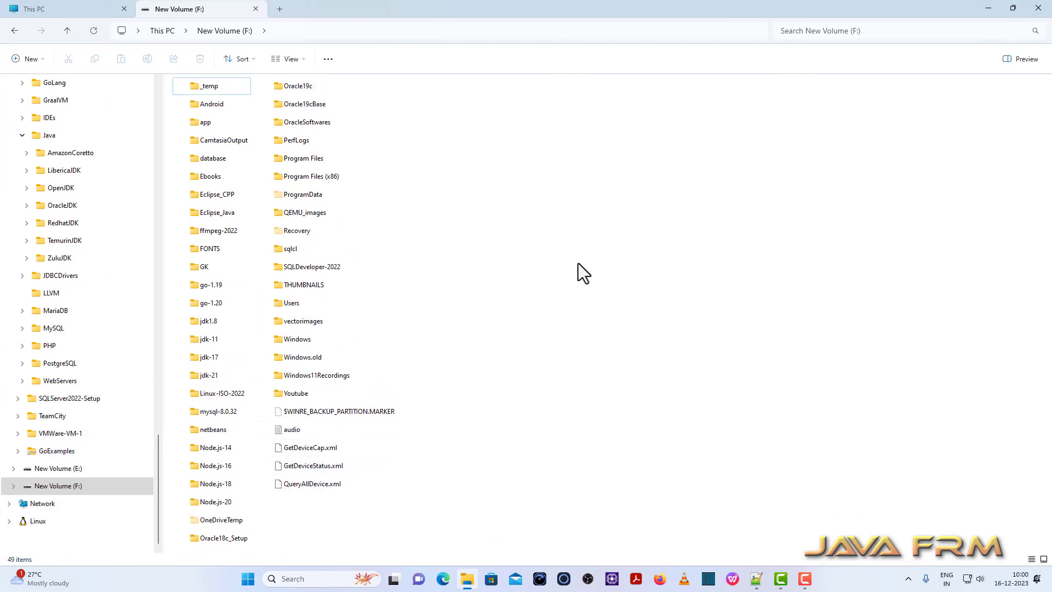
double_click(212, 378)
double_click(192, 100)
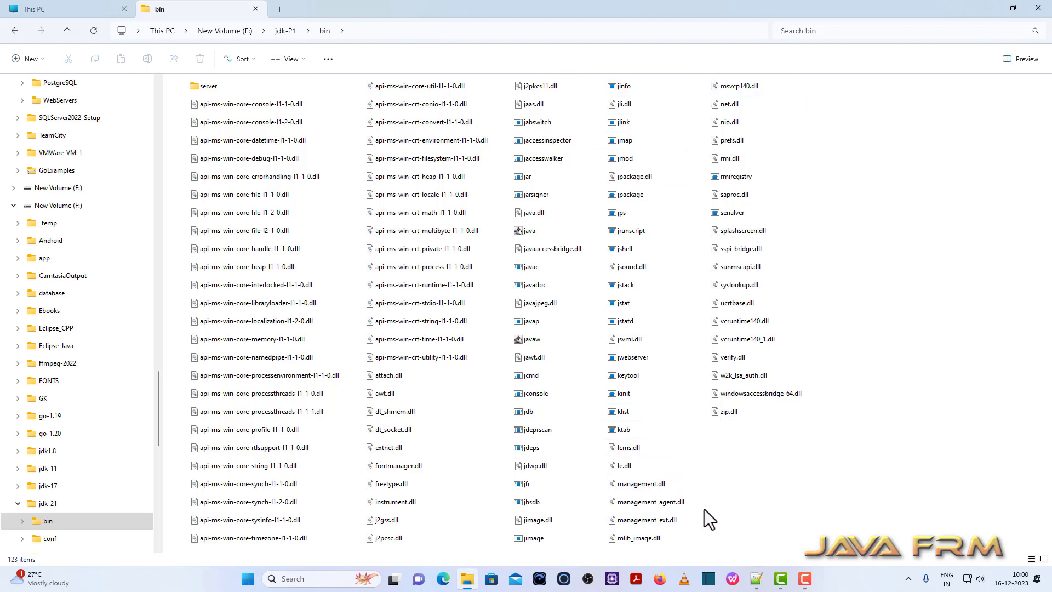
Browse the conf, include and jmods folders, returning to jdk-21 after each.
left_click(287, 31)
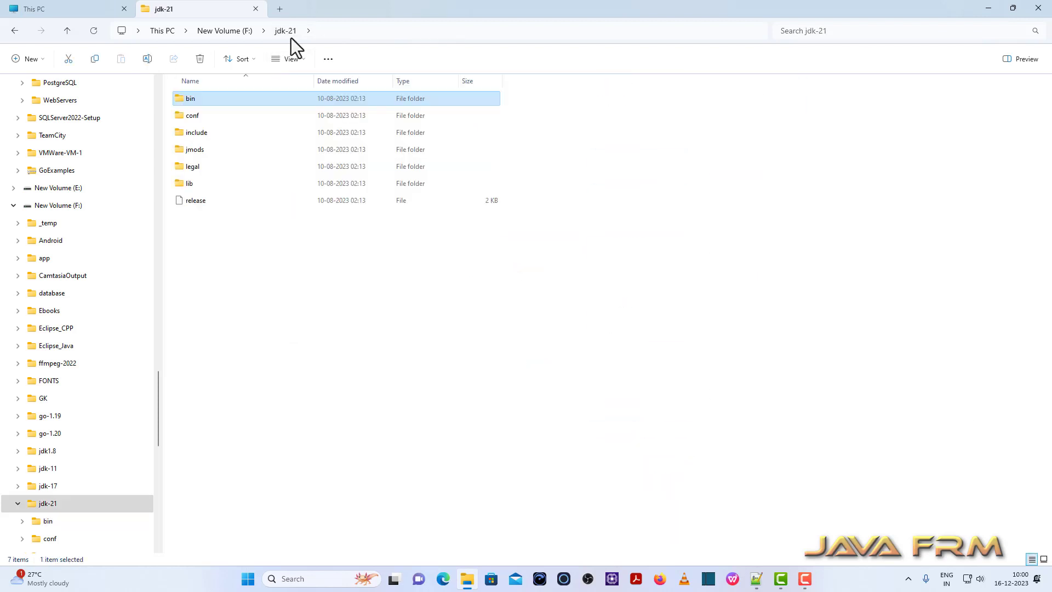
double_click(193, 115)
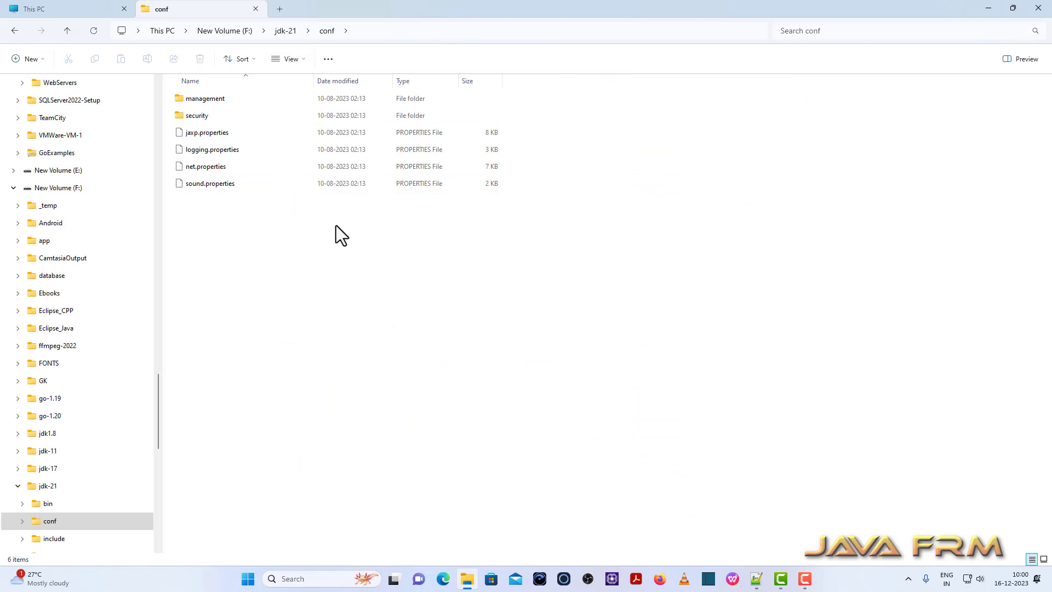
left_click(286, 31)
left_click(198, 134)
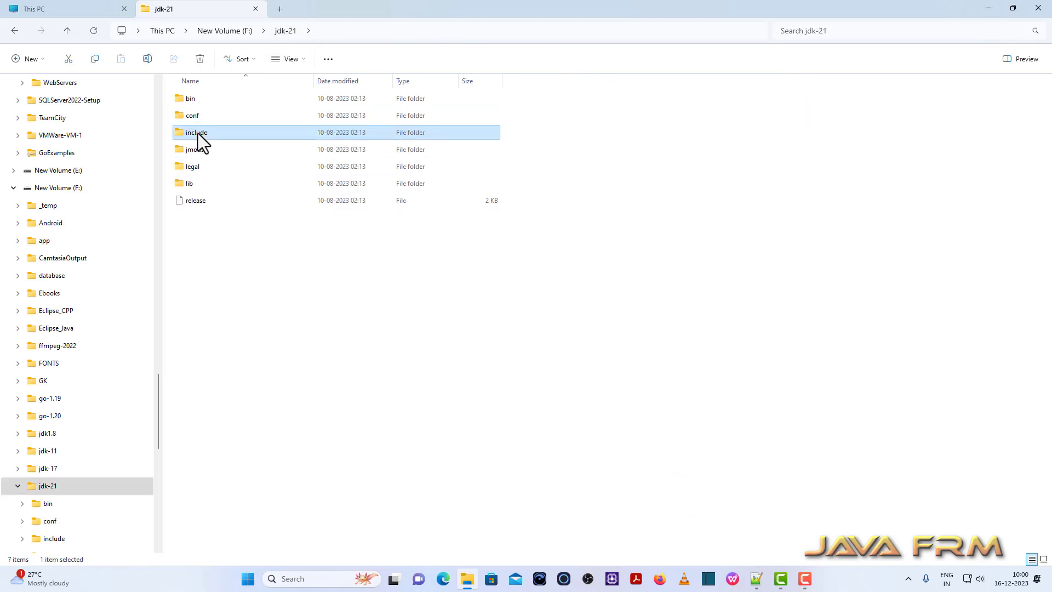
double_click(198, 133)
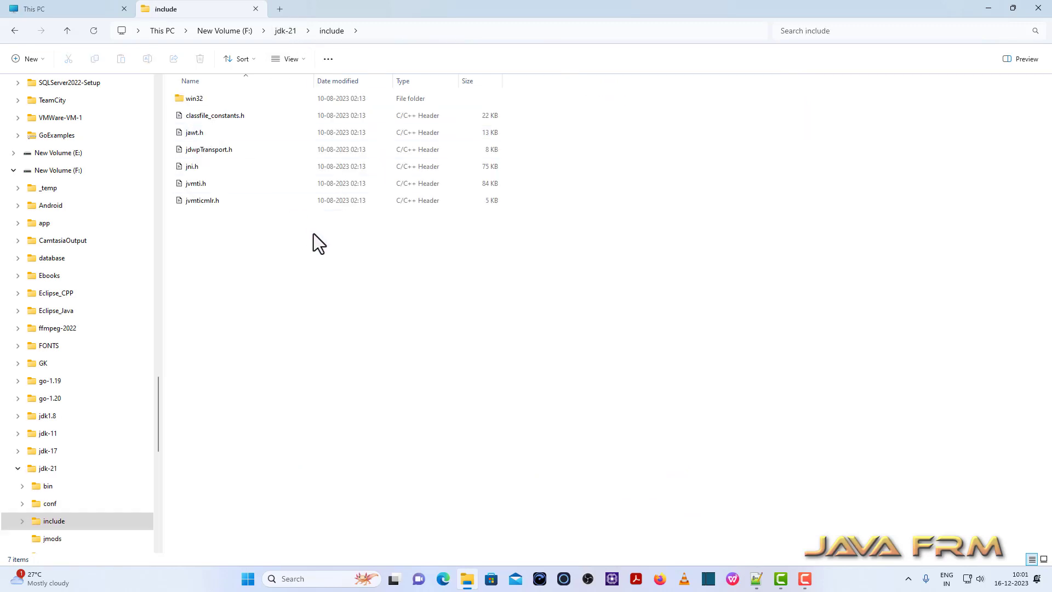
left_click(286, 31)
double_click(205, 151)
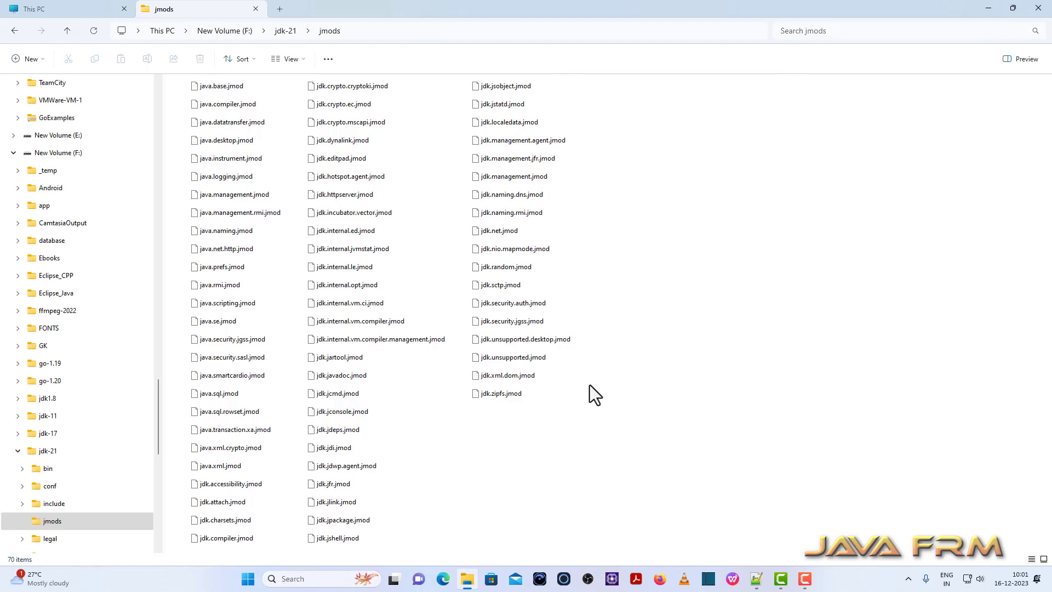
Browse the legal and lib folders, then return to jdk-21 and right-click the release file.
left_click(283, 35)
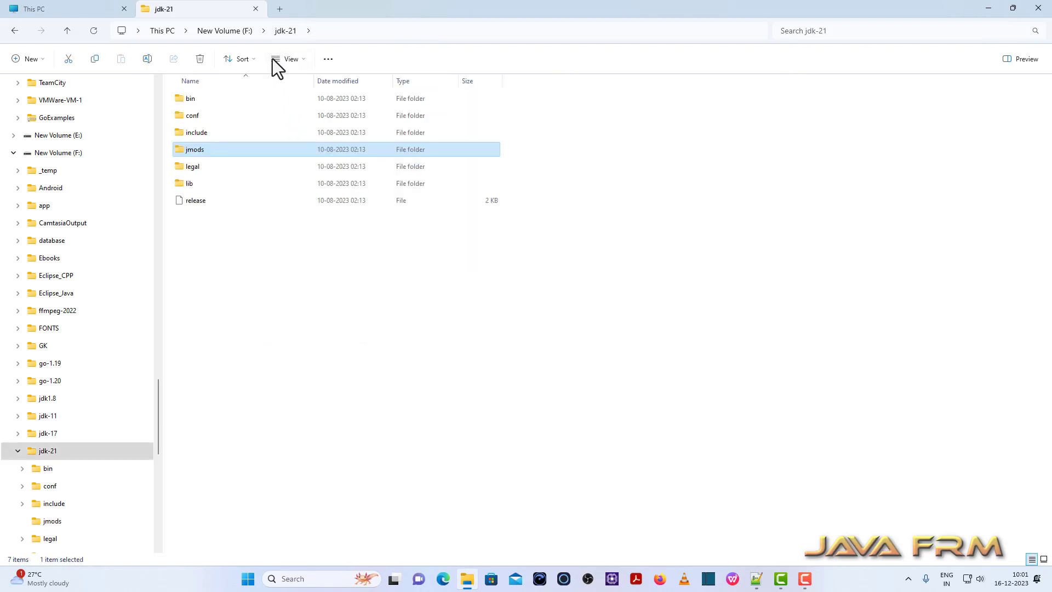
double_click(200, 169)
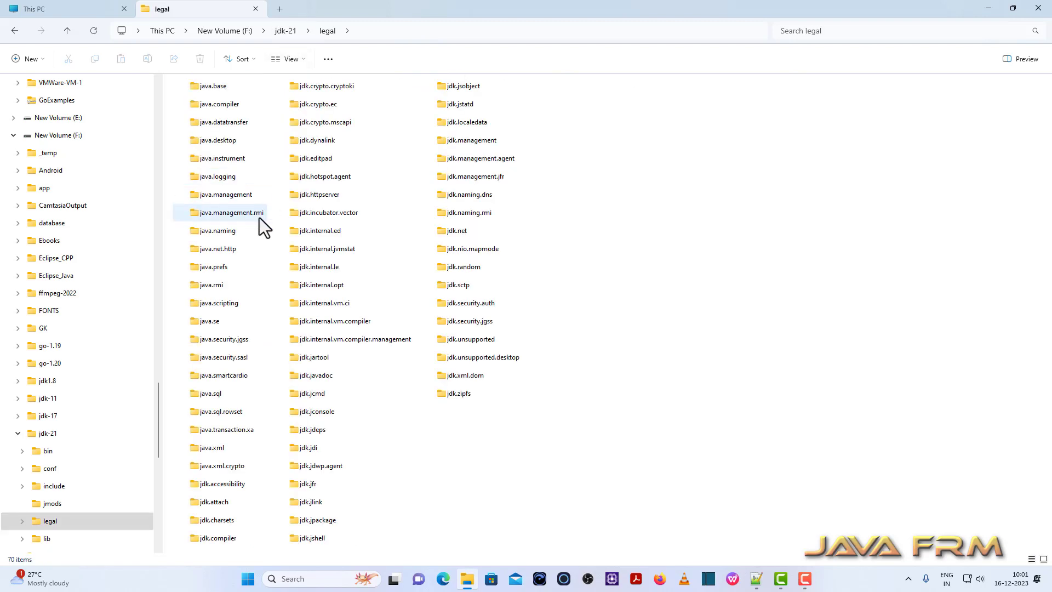
left_click(285, 31)
double_click(189, 183)
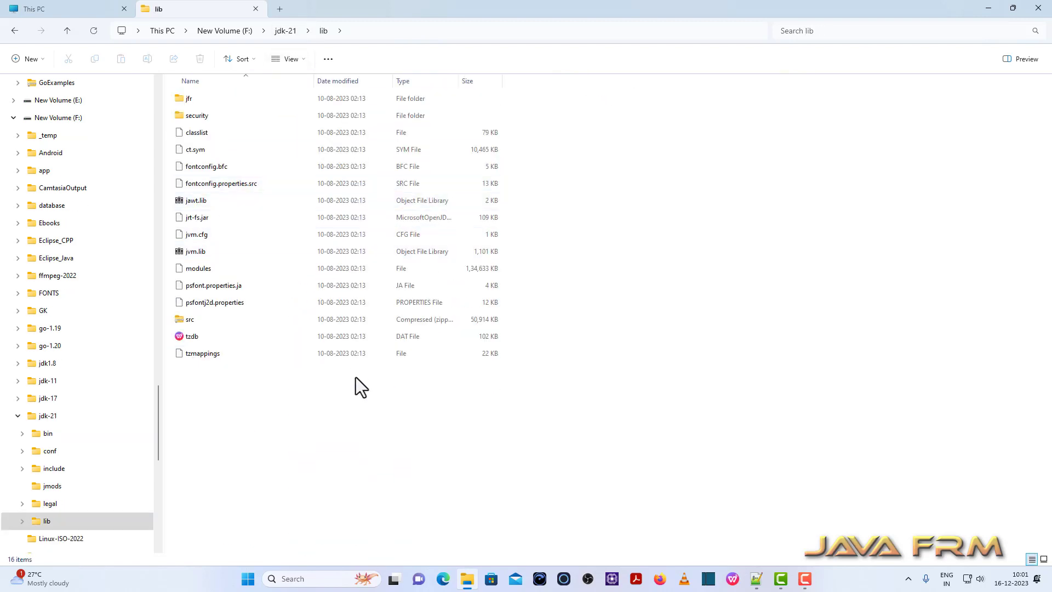
left_click(283, 30)
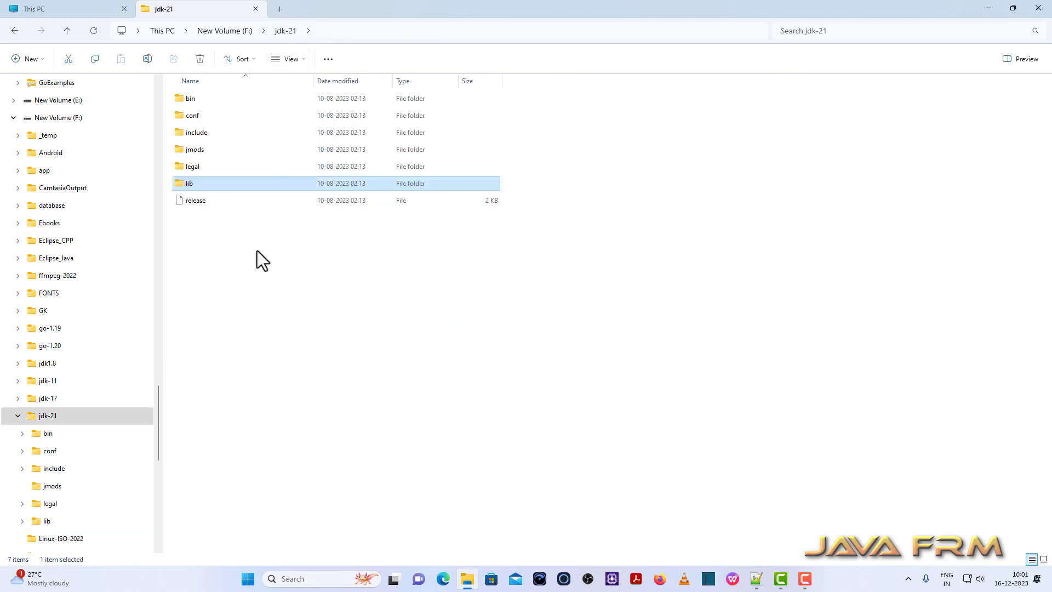
right_click(195, 202)
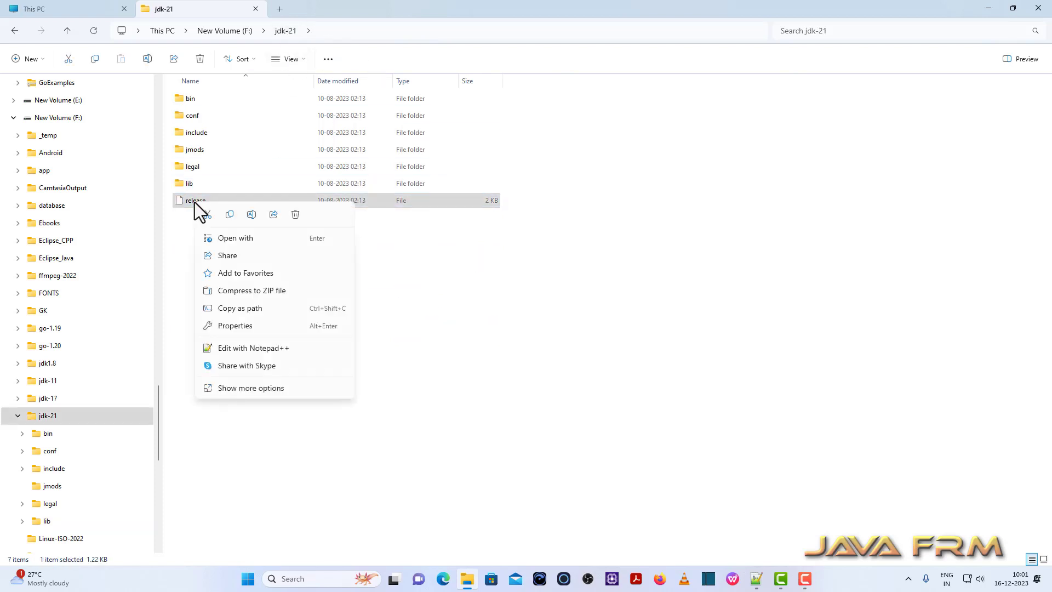
Read the release file (JAVA_VERSION="21") in Notepad++, then close it and minimize Notepad++.
left_click(281, 349)
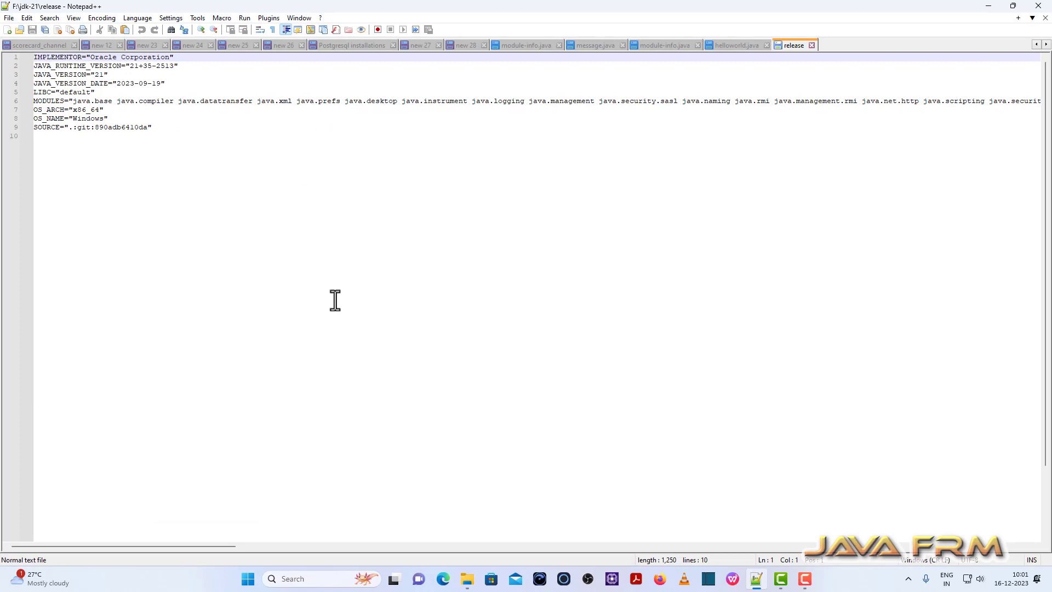
key("ctrl+a")
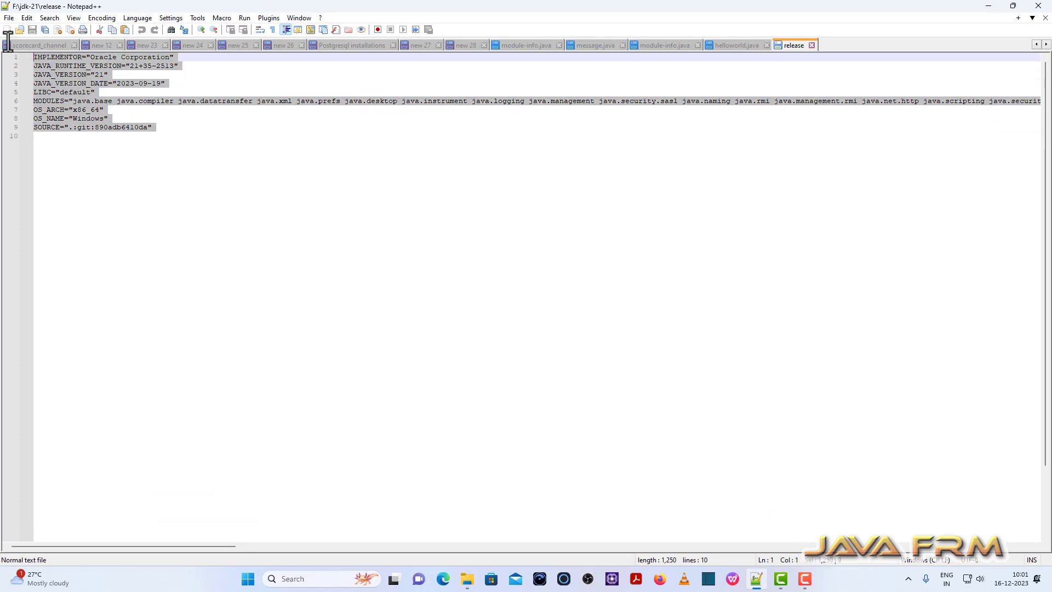
left_click(239, 144)
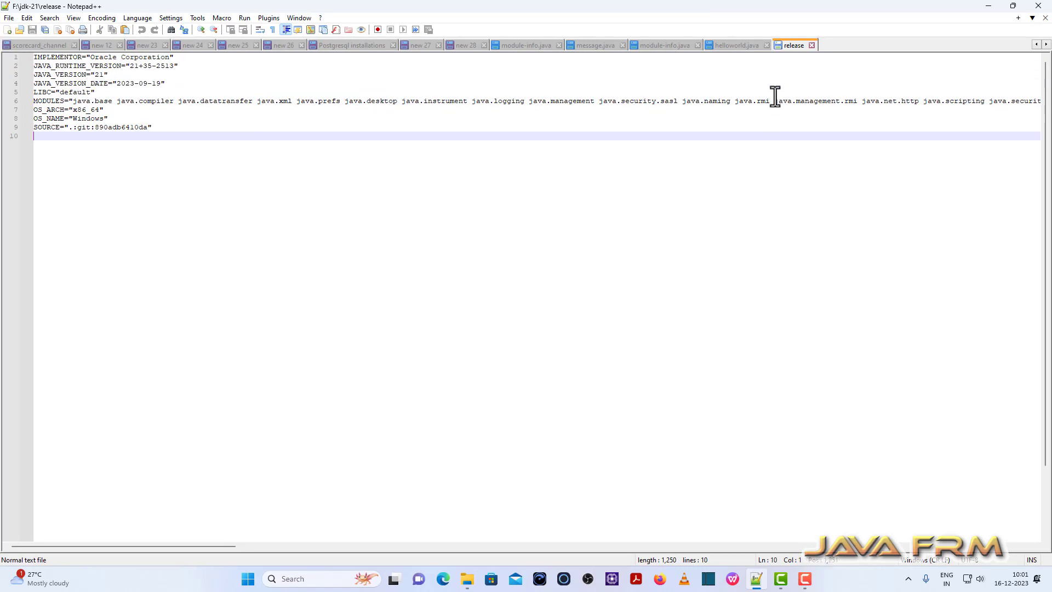
left_click(812, 46)
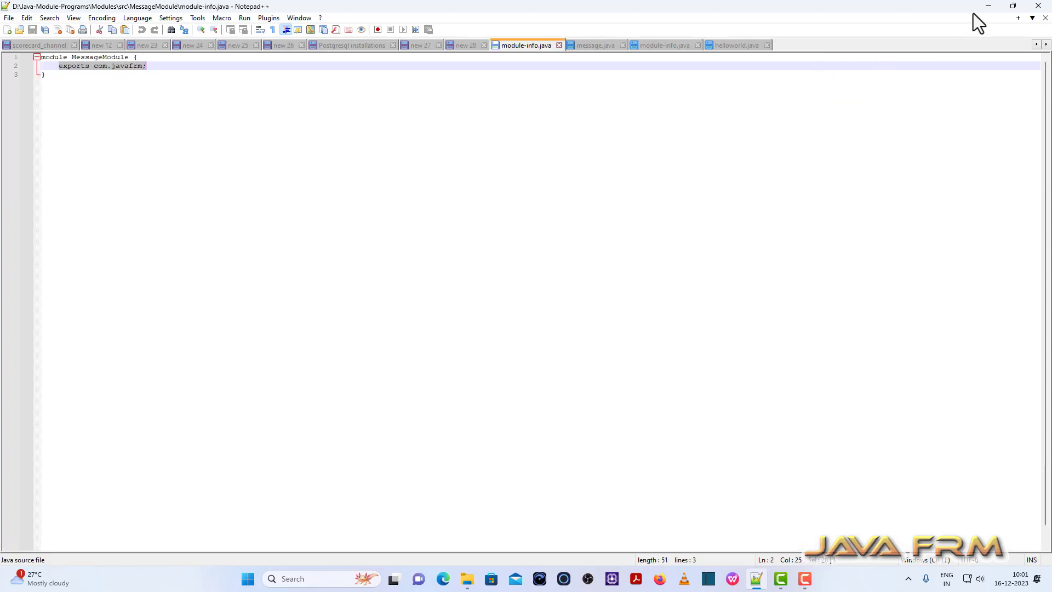
left_click(988, 7)
left_click(331, 290)
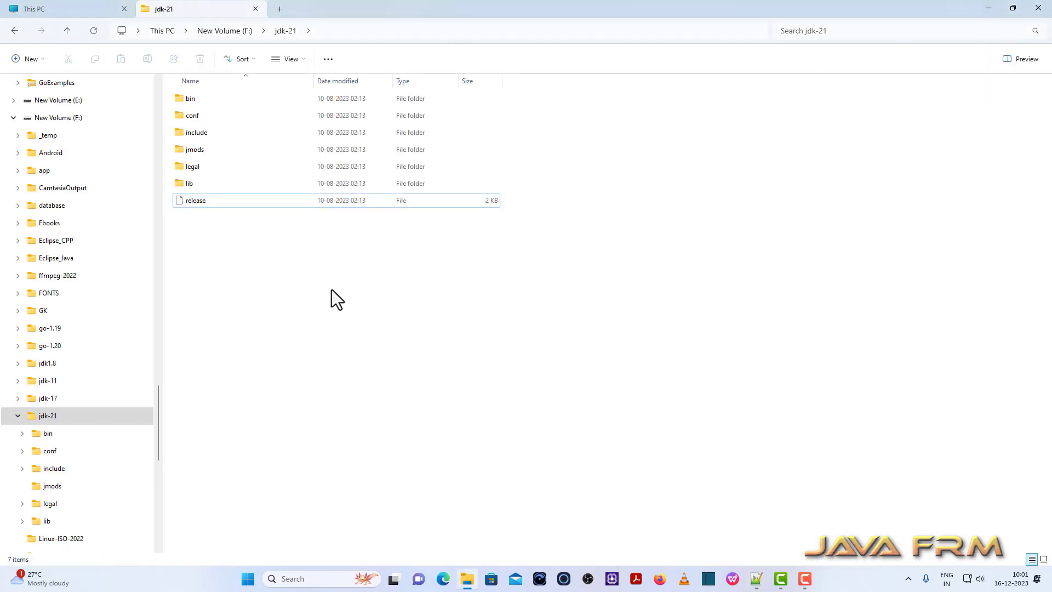
Copy the F:\jdk-21 folder path from the address bar.
left_click(318, 24)
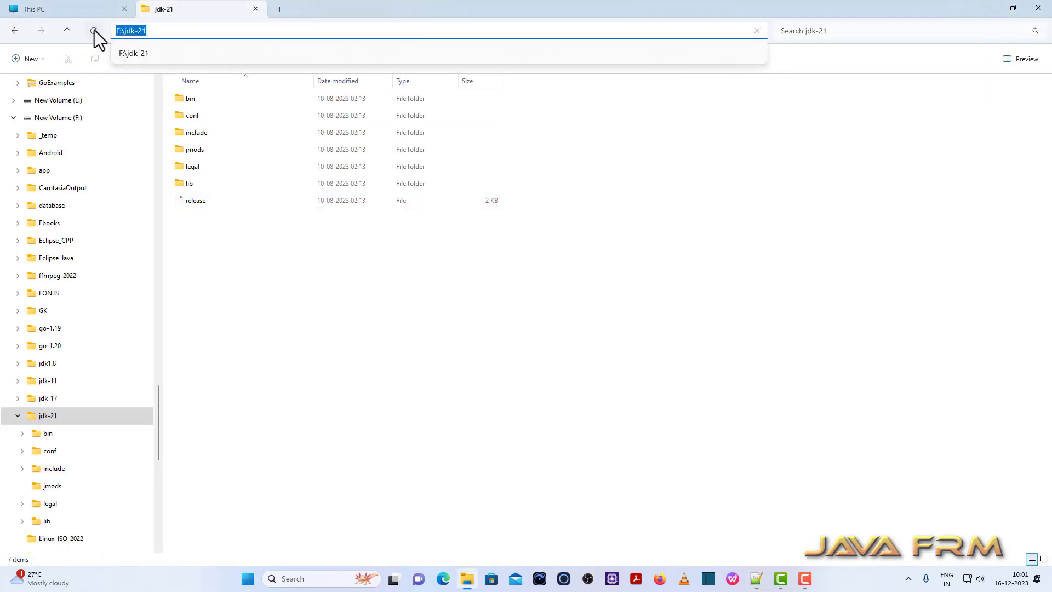
right_click(138, 33)
left_click(170, 55)
left_click(417, 324)
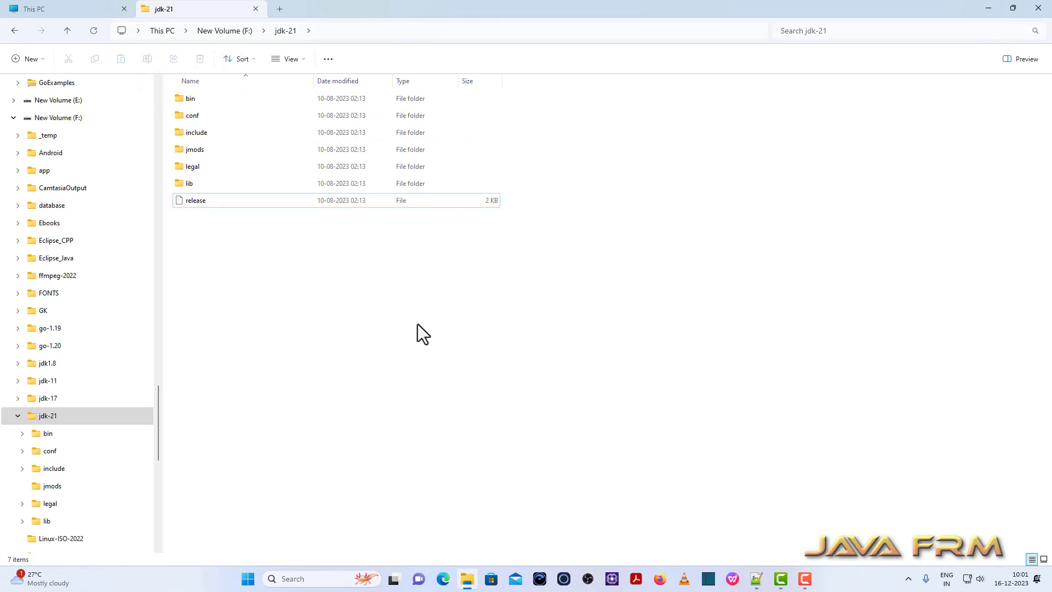
Open This PC's Properties from the navigation pane via Show more options.
scroll(80, 418, "up", 5)
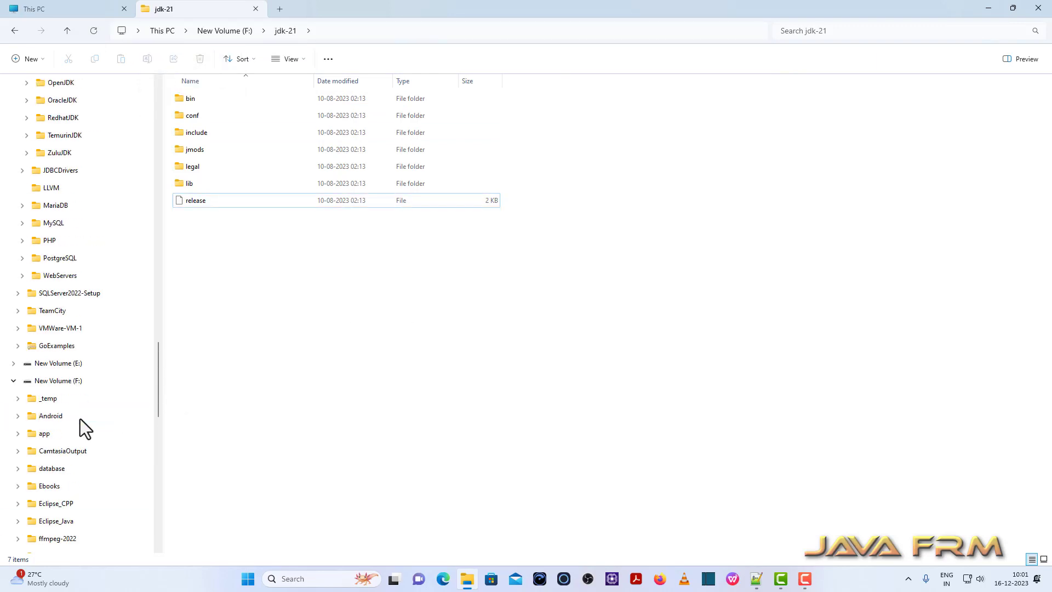
scroll(80, 418, "up", 20)
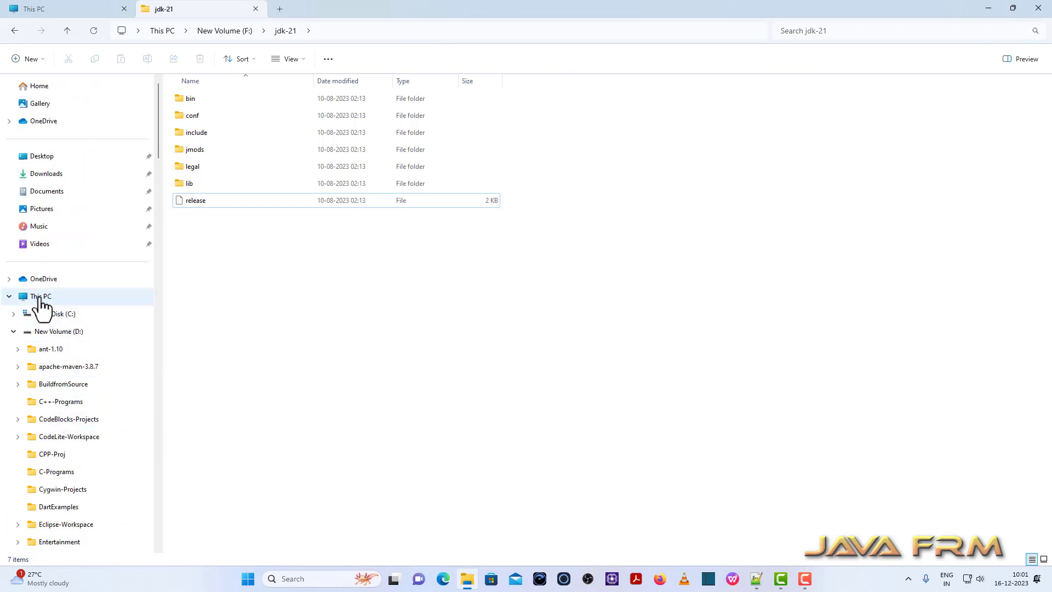
right_click(42, 305)
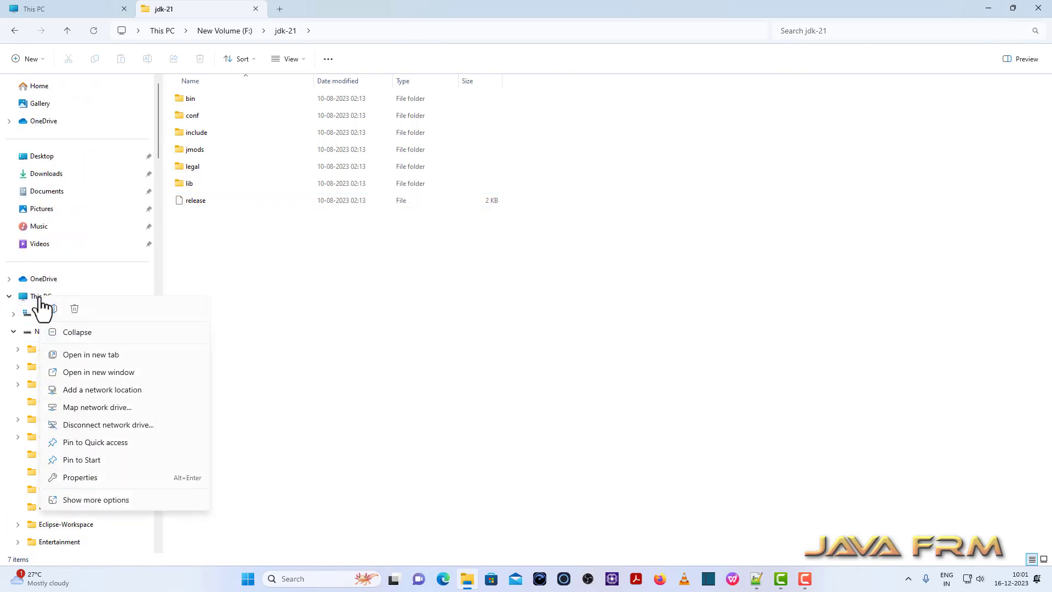
left_click(100, 500)
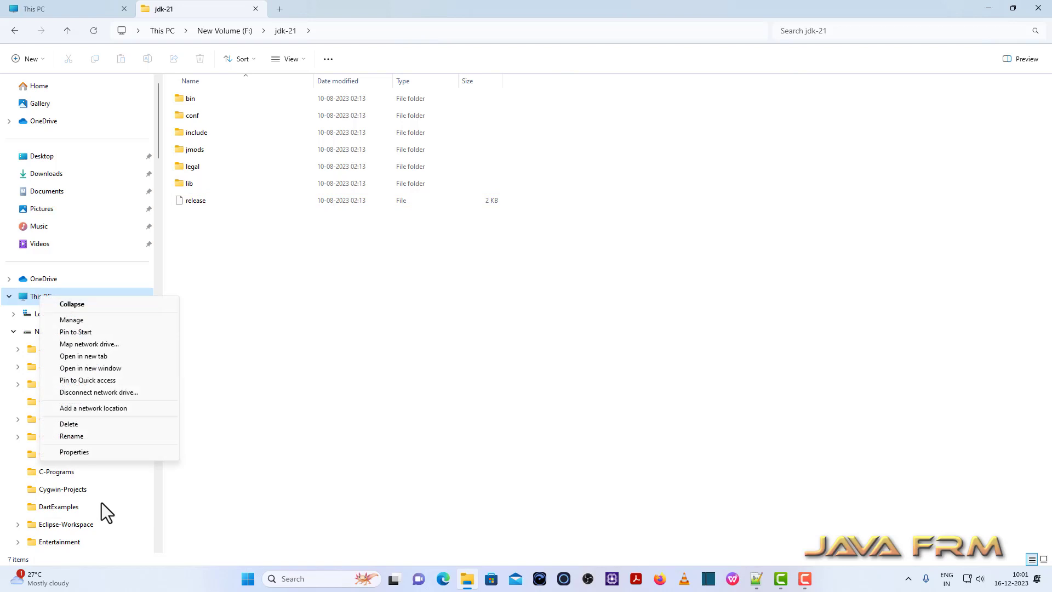
left_click(86, 455)
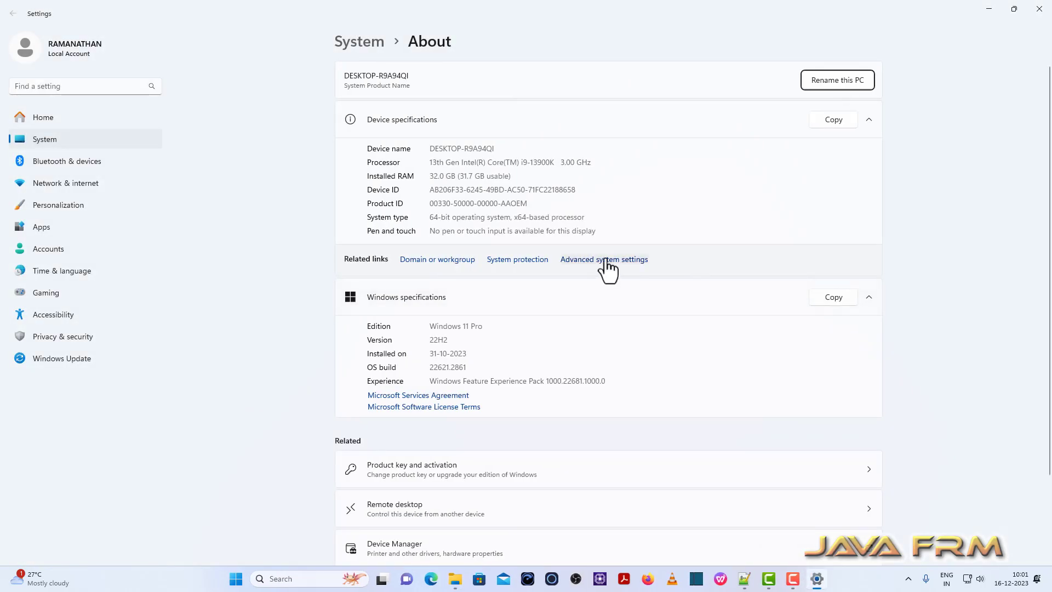
Open Advanced system settings, then its Environment Variables dialog.
left_click(608, 263)
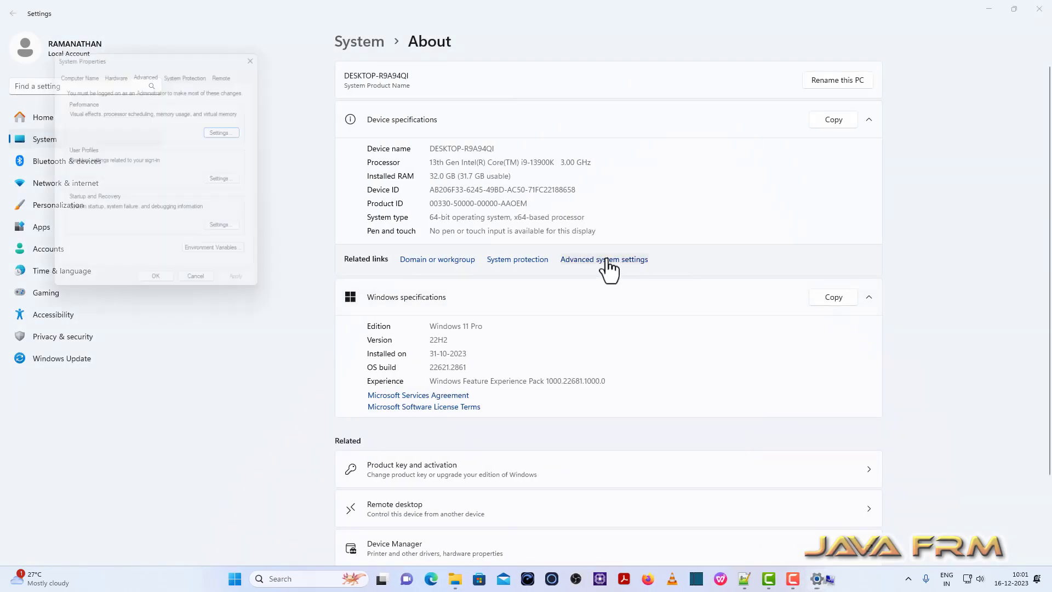
left_click(238, 257)
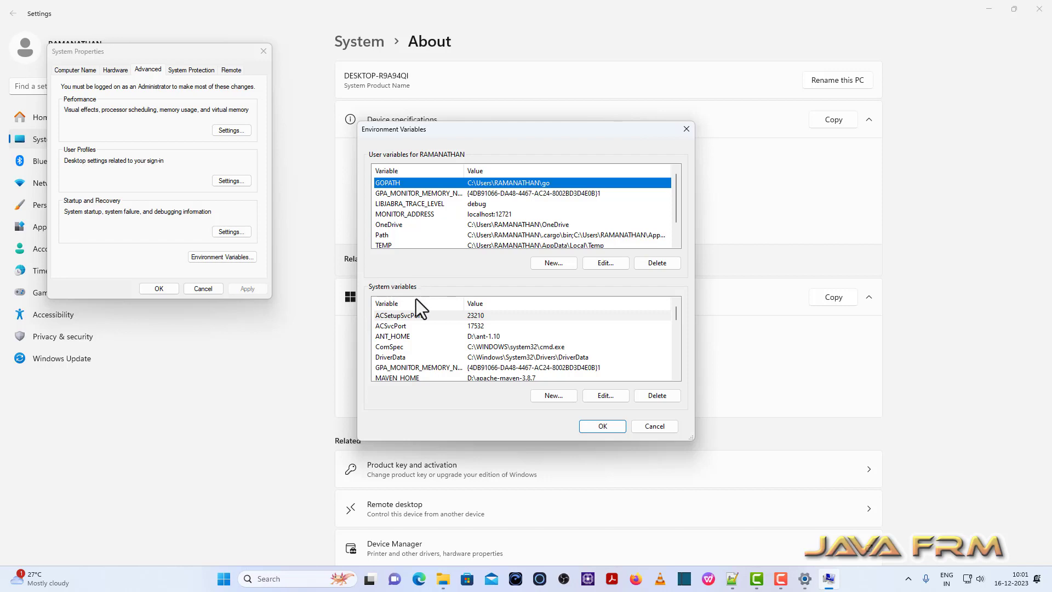
Create the system variable JAVA_HOME with the pasted value F:\jdk-21.
left_click(555, 398)
type("J")
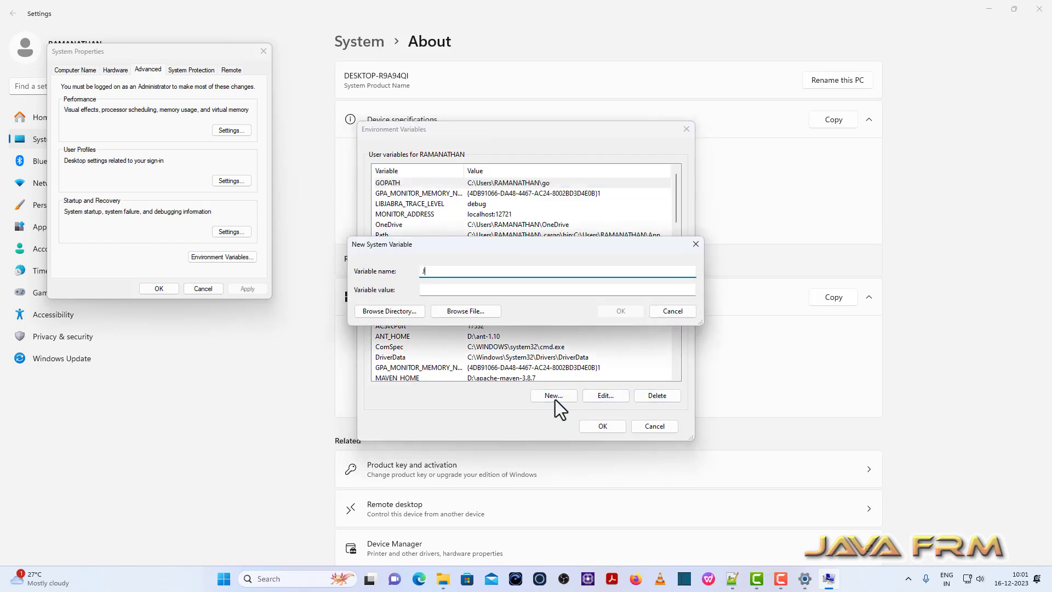
type("AVA_HOMWE")
key("BackSpace")
key("BackSpace")
left_click(428, 290)
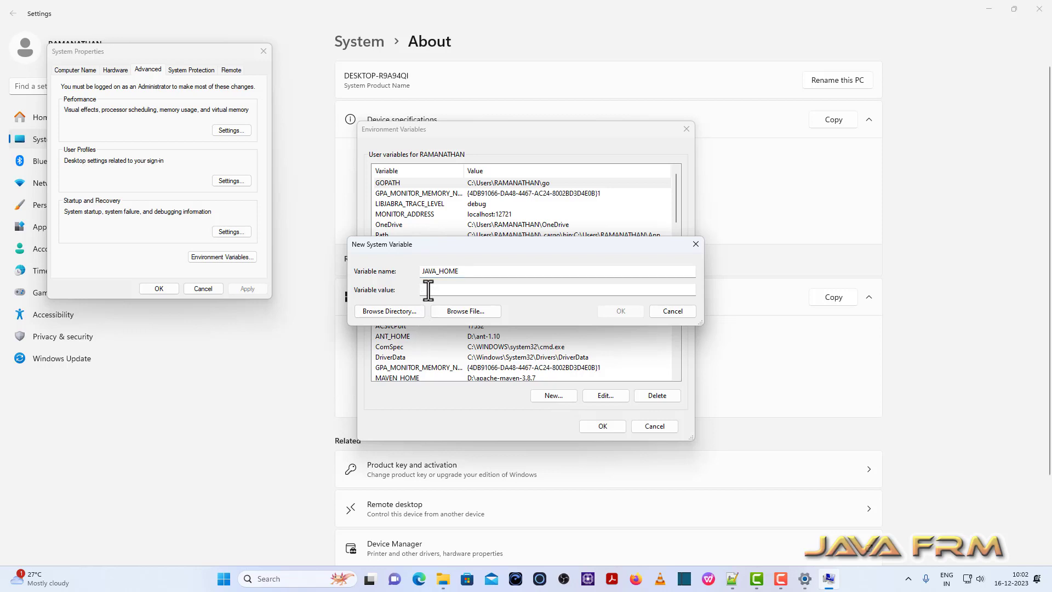
key("ctrl+v")
left_click(620, 316)
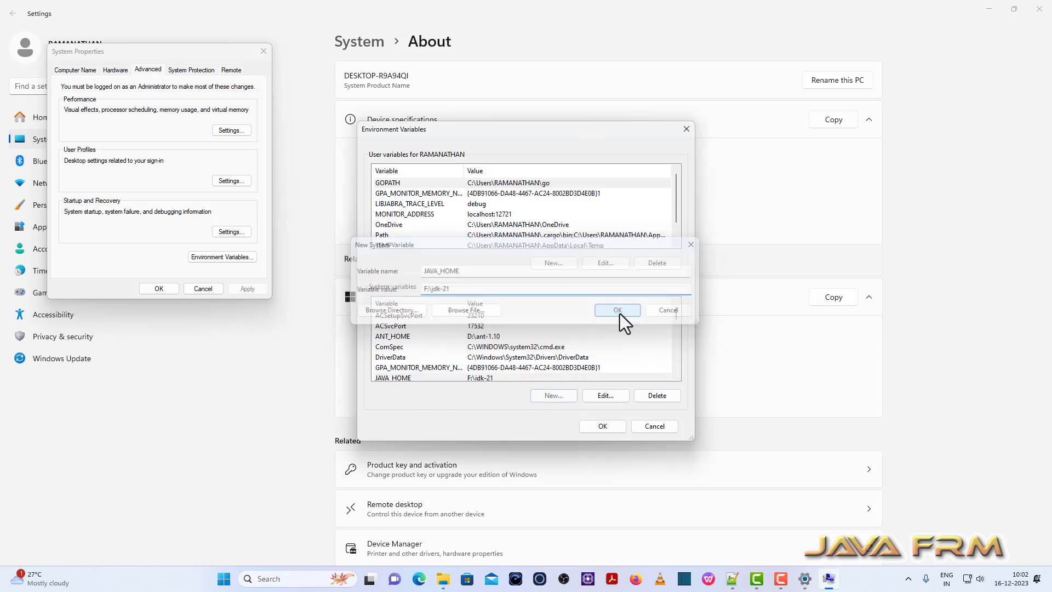
Select the system Path variable and open it for editing.
scroll(571, 352, "down", 10)
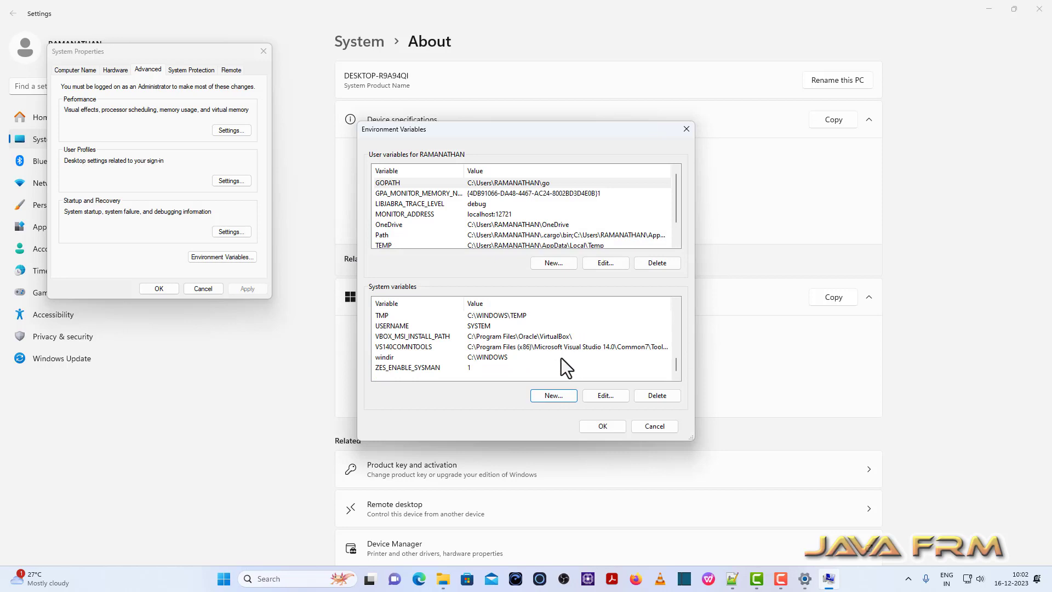
scroll(561, 357, "up", 2)
scroll(553, 359, "up", 1)
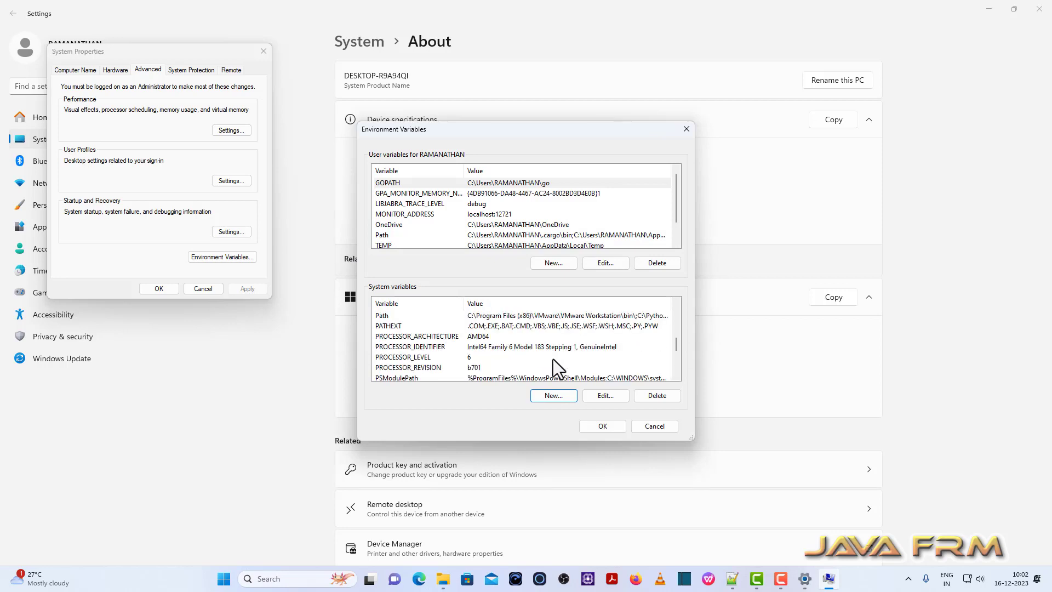
left_click(538, 315)
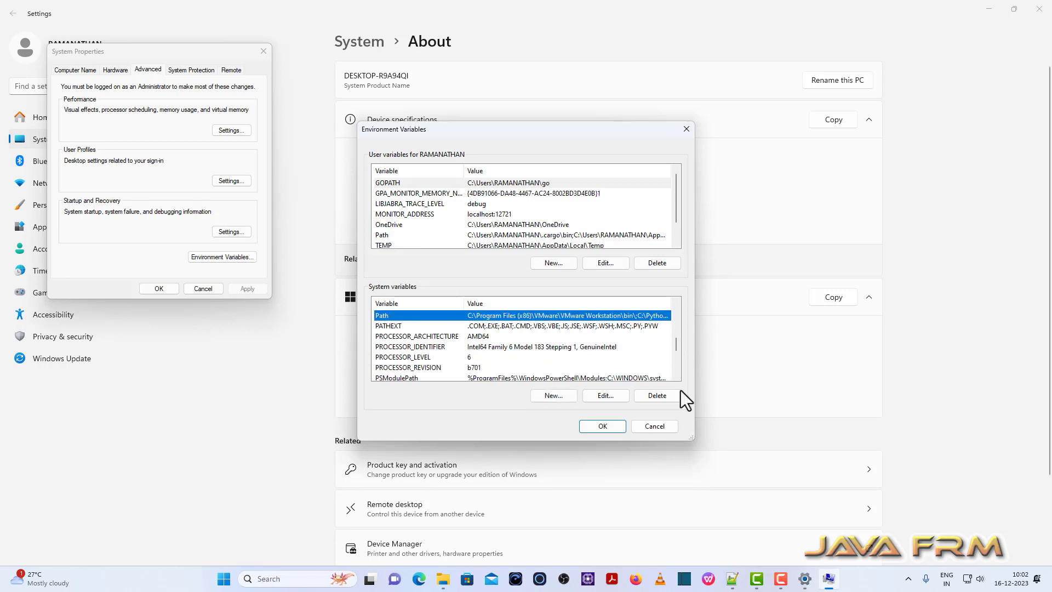
left_click(619, 396)
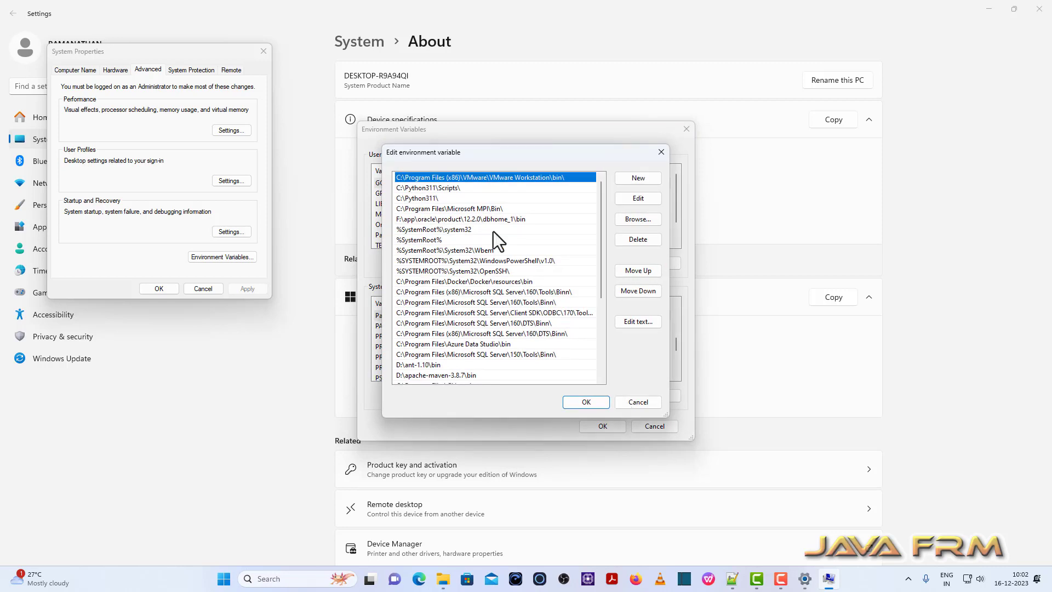
Add a %JAVA_HOME%\bin entry to the system Path and confirm both variable dialogs.
scroll(502, 326, "down", 4)
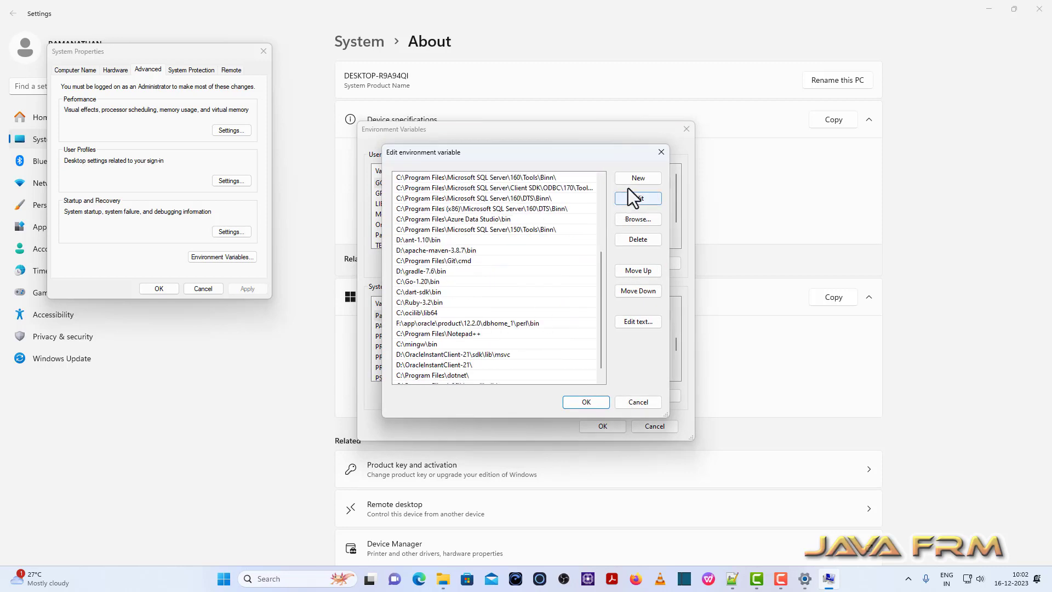
left_click(639, 178)
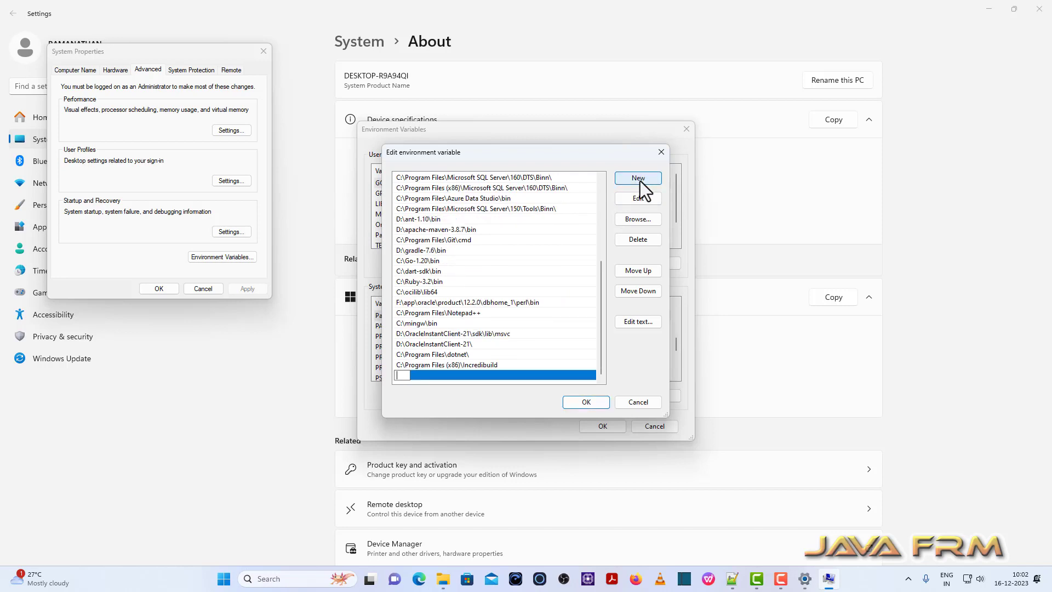
type("%JAVA_HOME%\\bin")
left_click(584, 406)
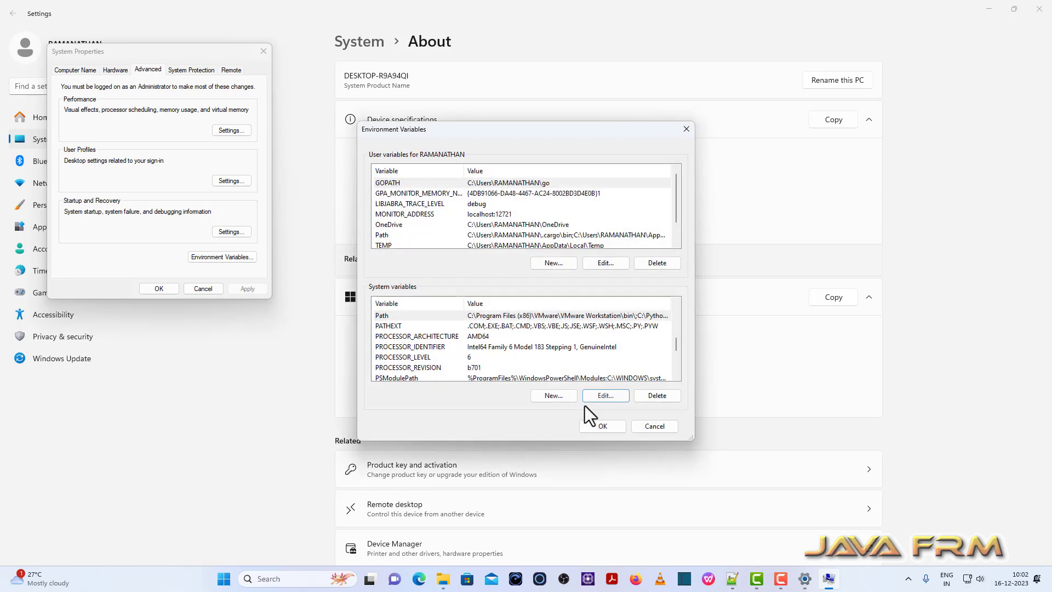
left_click(609, 429)
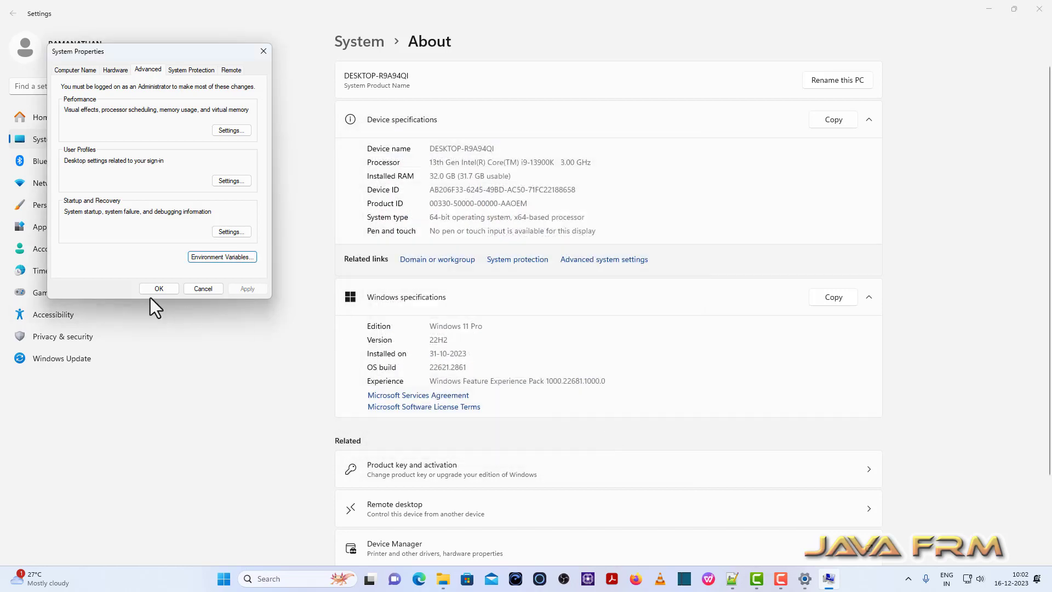
Close System Properties and minimize Settings, returning to the F:\jdk-21 folder.
left_click(162, 291)
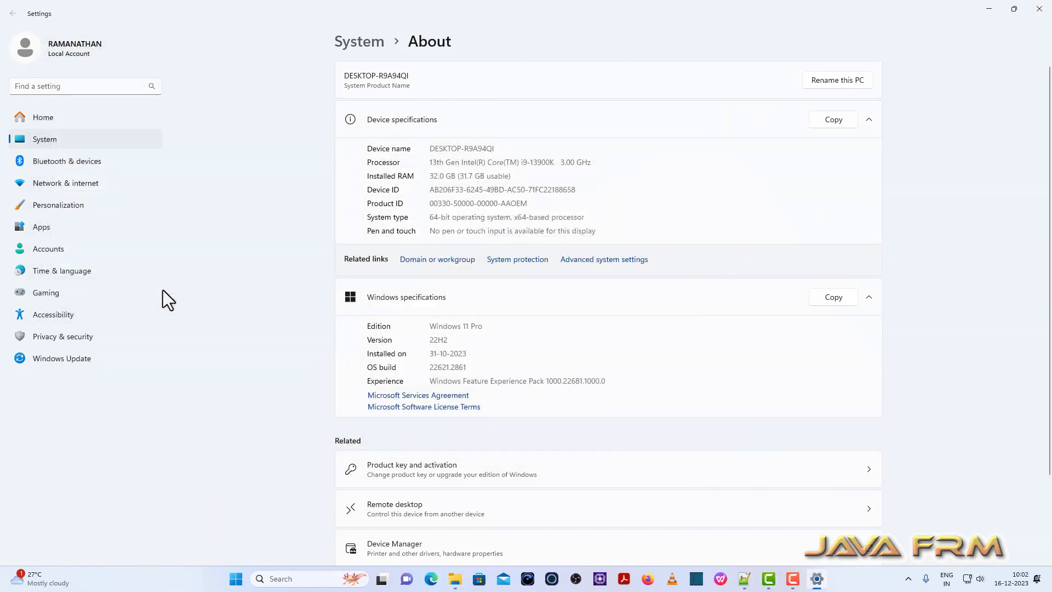
left_click(990, 10)
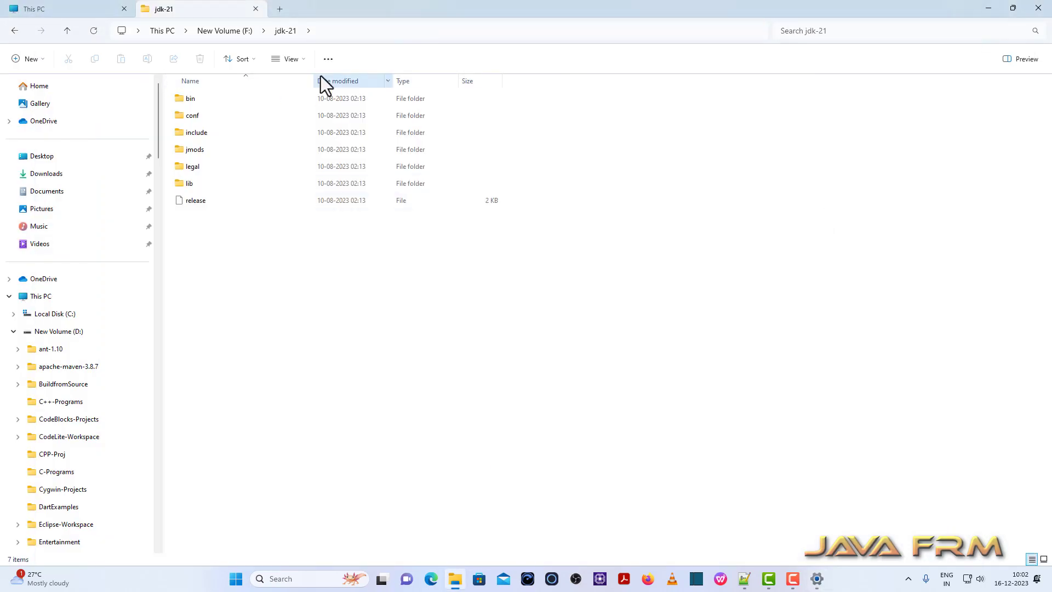
left_click(334, 31)
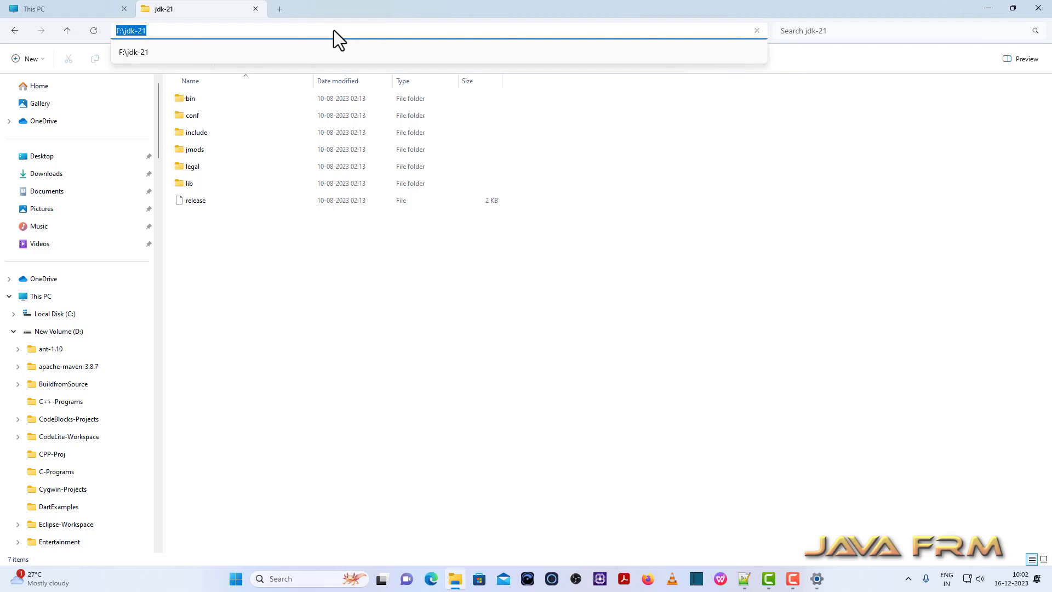
left_click(596, 283)
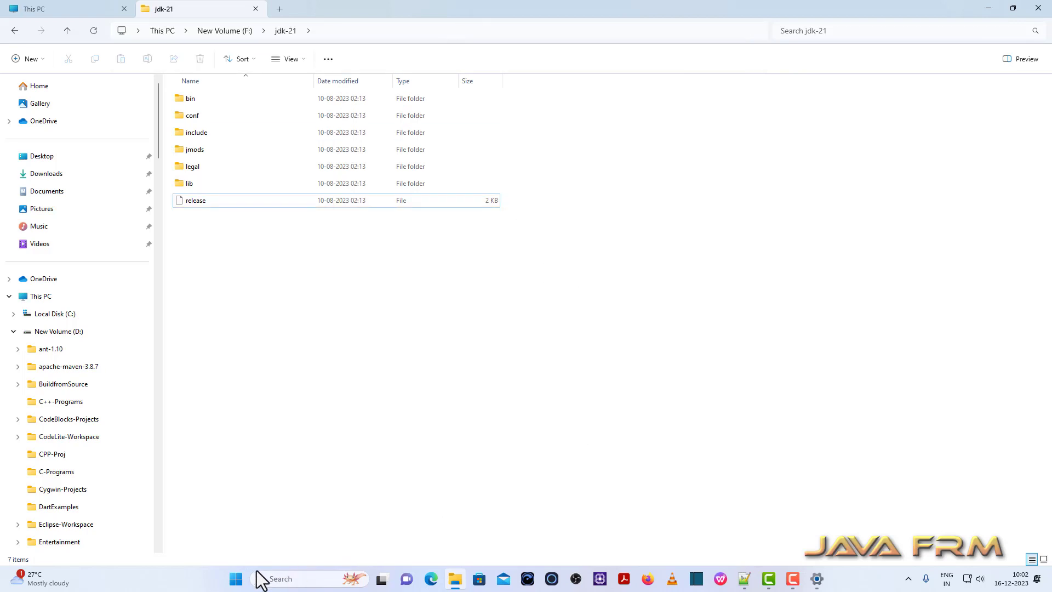
Launch Command Prompt from Start search and maximize it.
left_click(236, 579)
type("c")
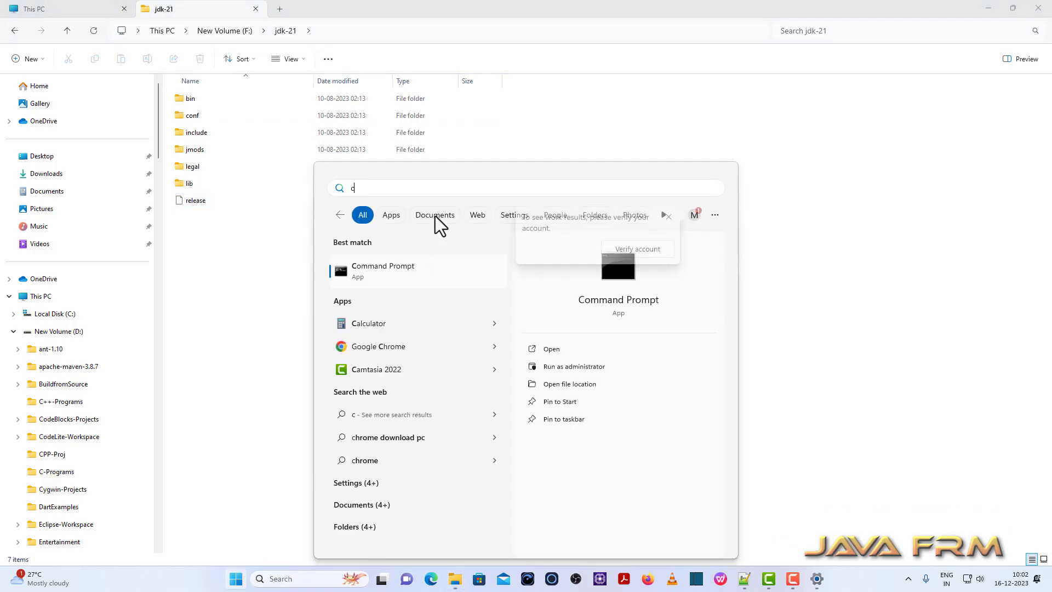
left_click(409, 271)
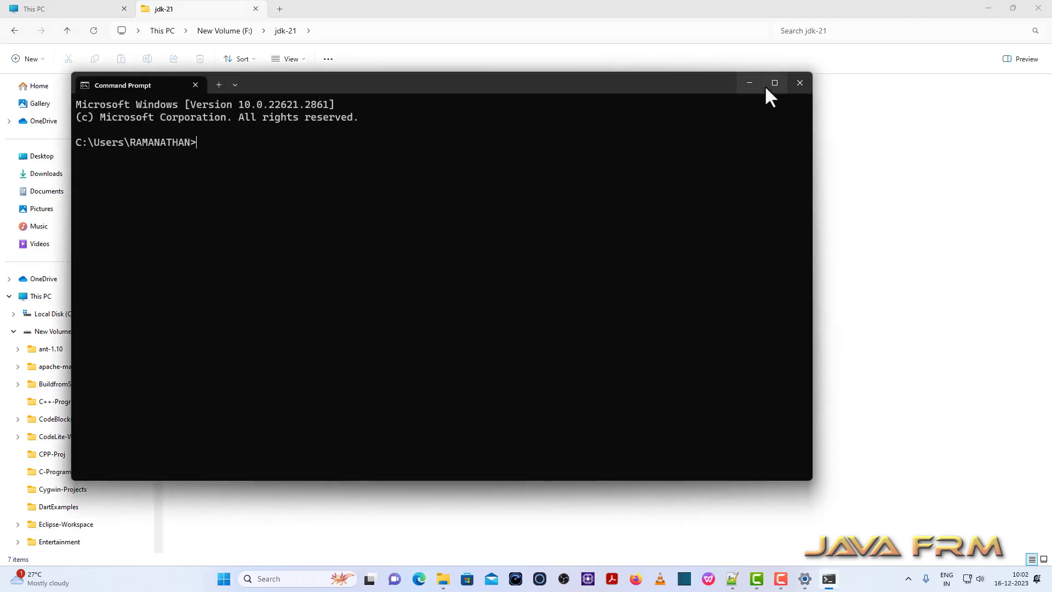
left_click(767, 85)
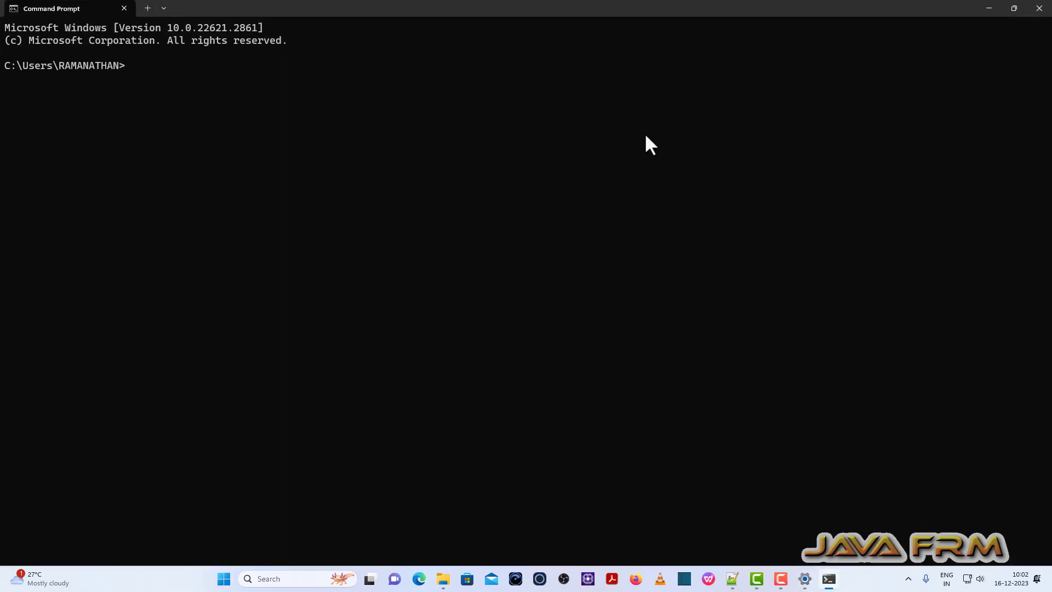
Run java -version and javac -version, both reporting version 21.
type("java -version")
key("Return")
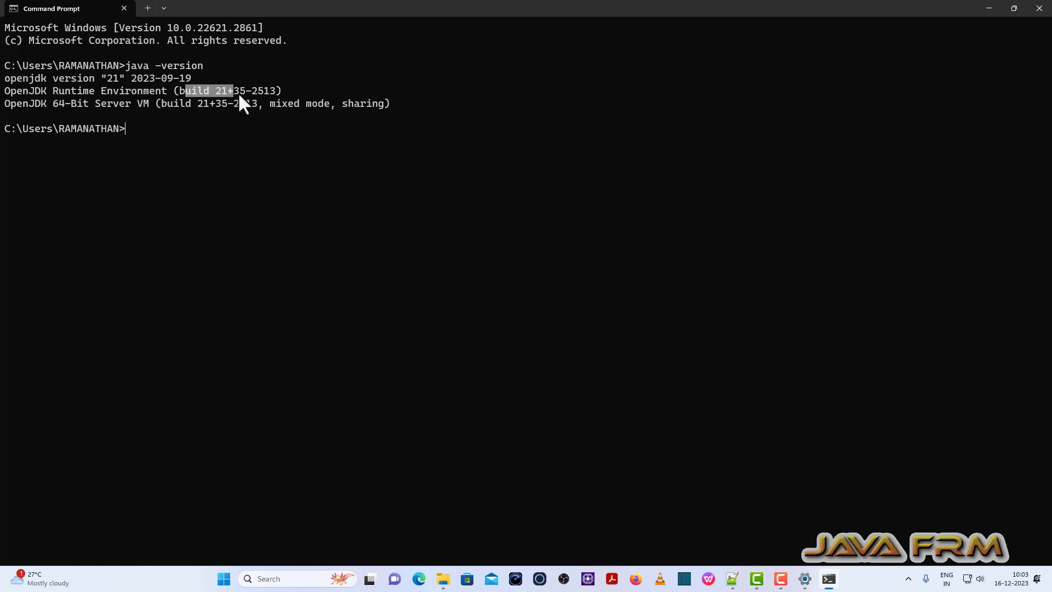
left_click_drag(239, 94, 280, 92)
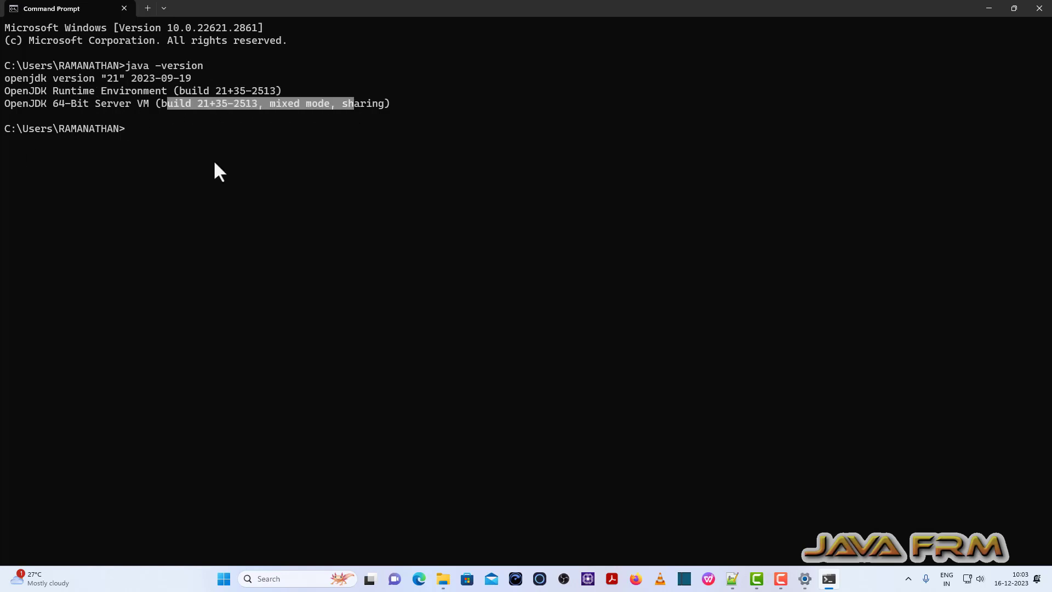
type("javac -vers")
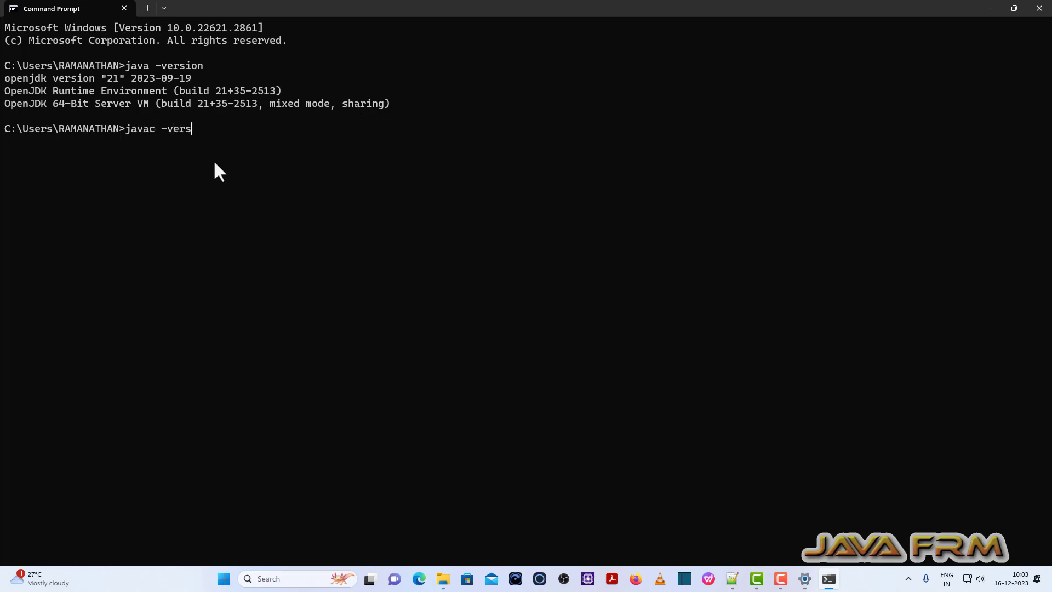
type("ion")
key("Return")
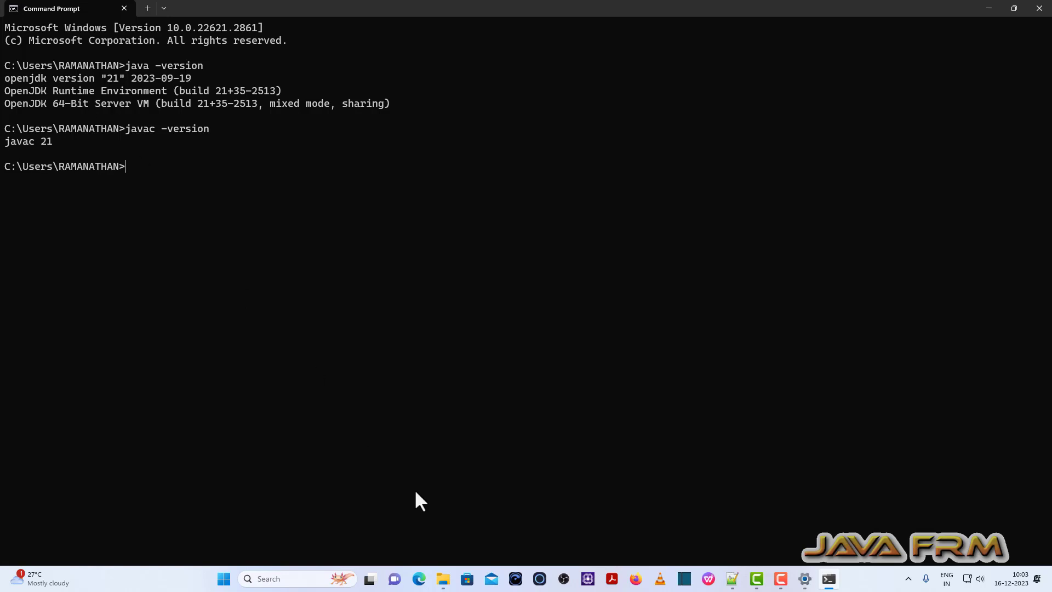
Navigate from the drive list to D:\Java-Module-Programs\Modules\src\MessageModule.
left_click(444, 580)
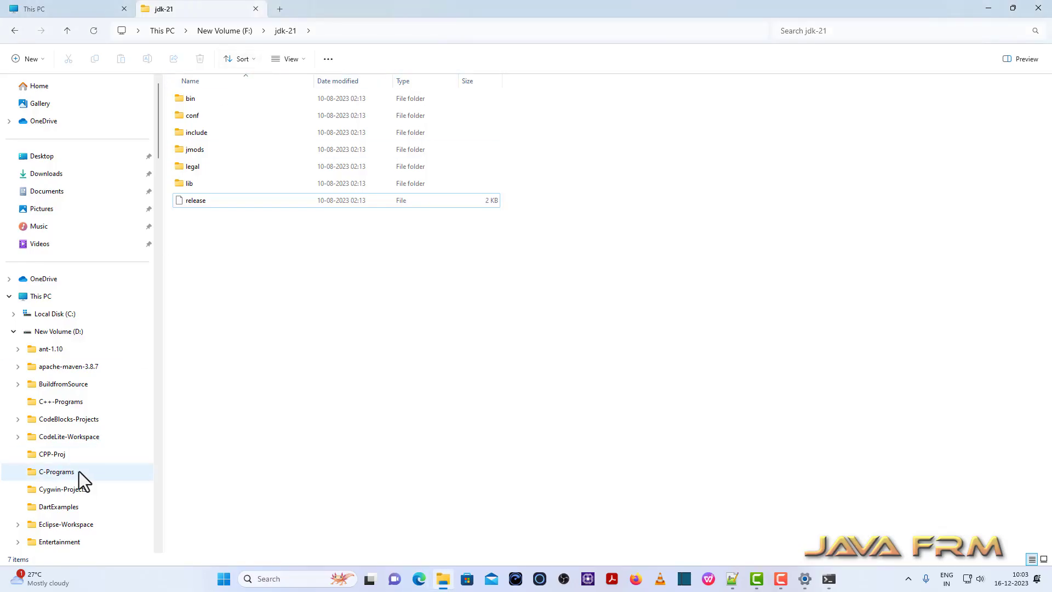
scroll(75, 468, "down", 10)
scroll(88, 427, "up", 4)
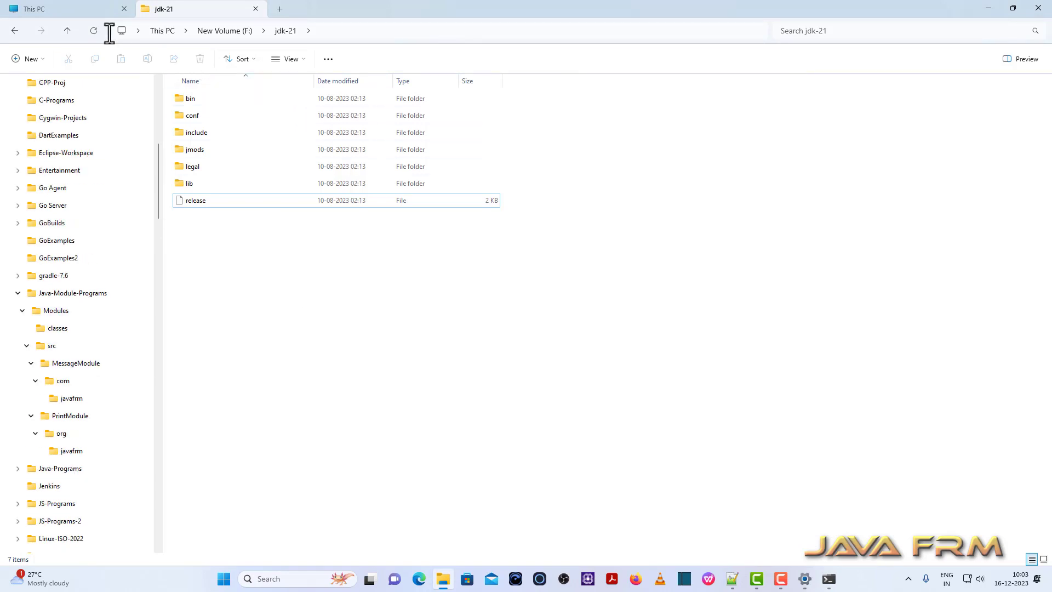
left_click(162, 31)
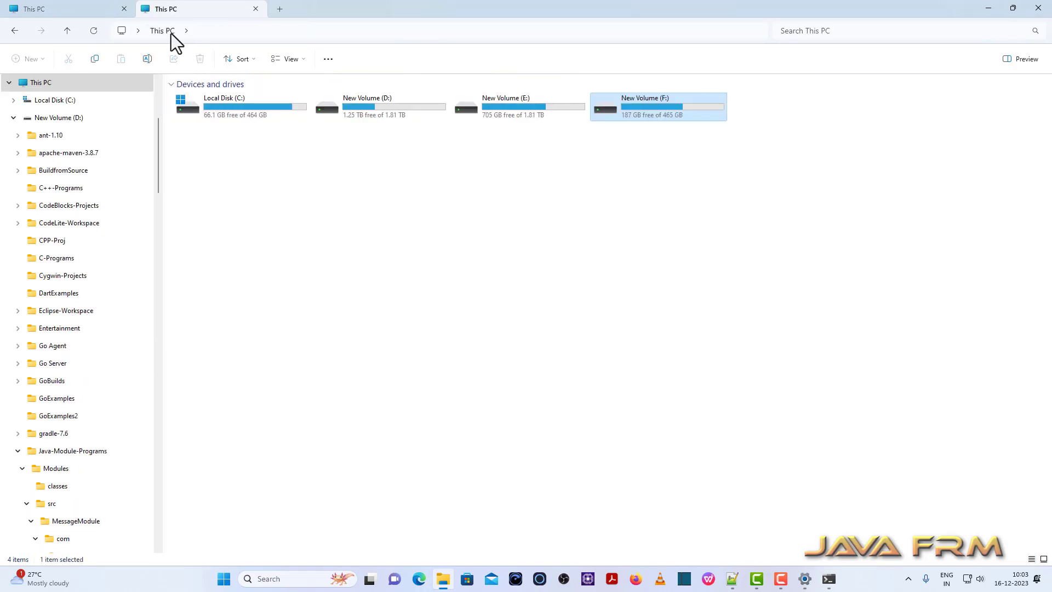
double_click(387, 115)
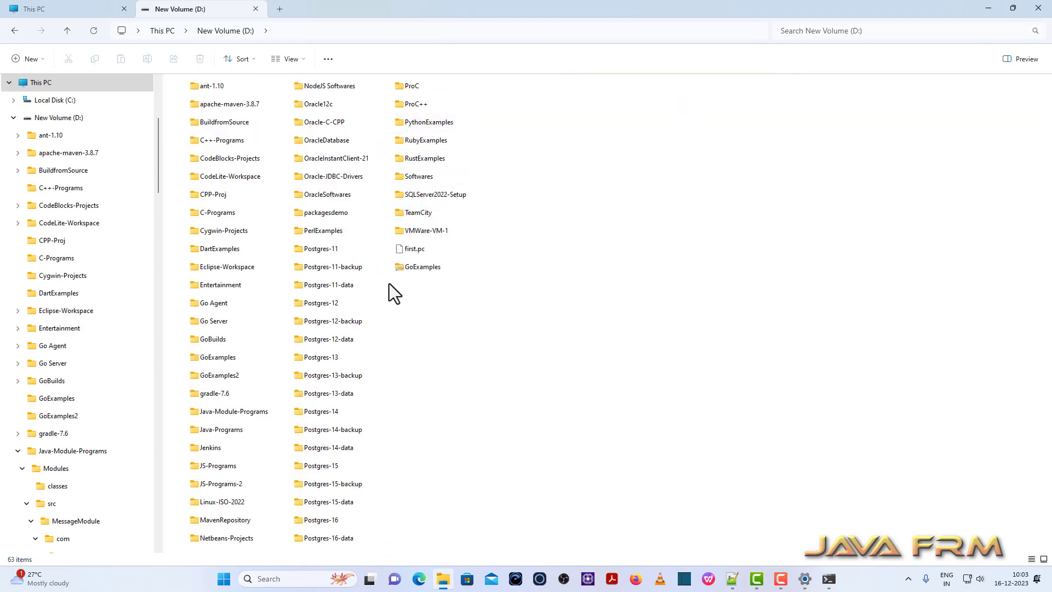
double_click(236, 412)
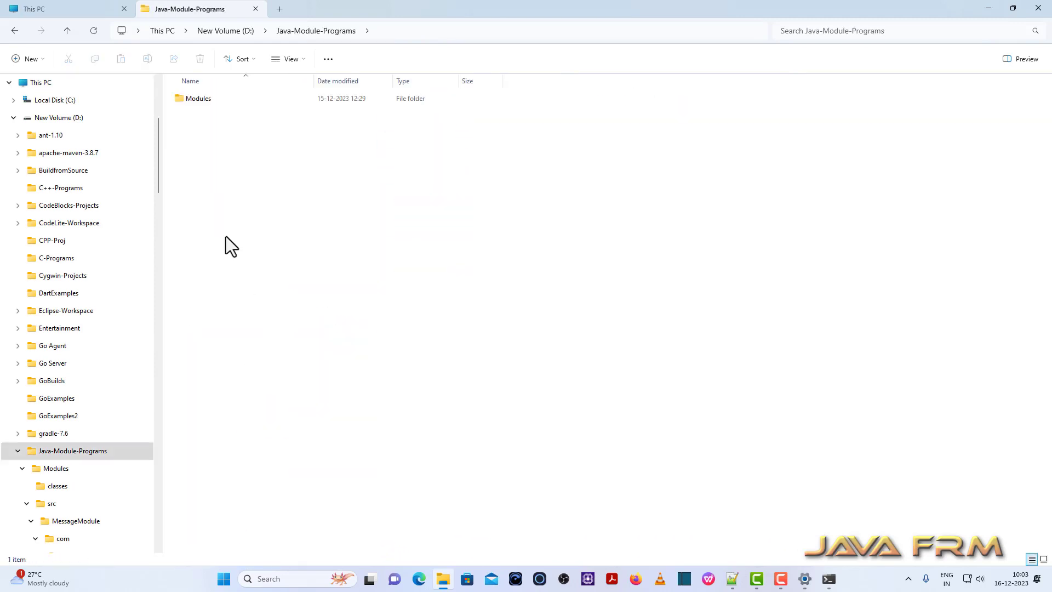
double_click(194, 103)
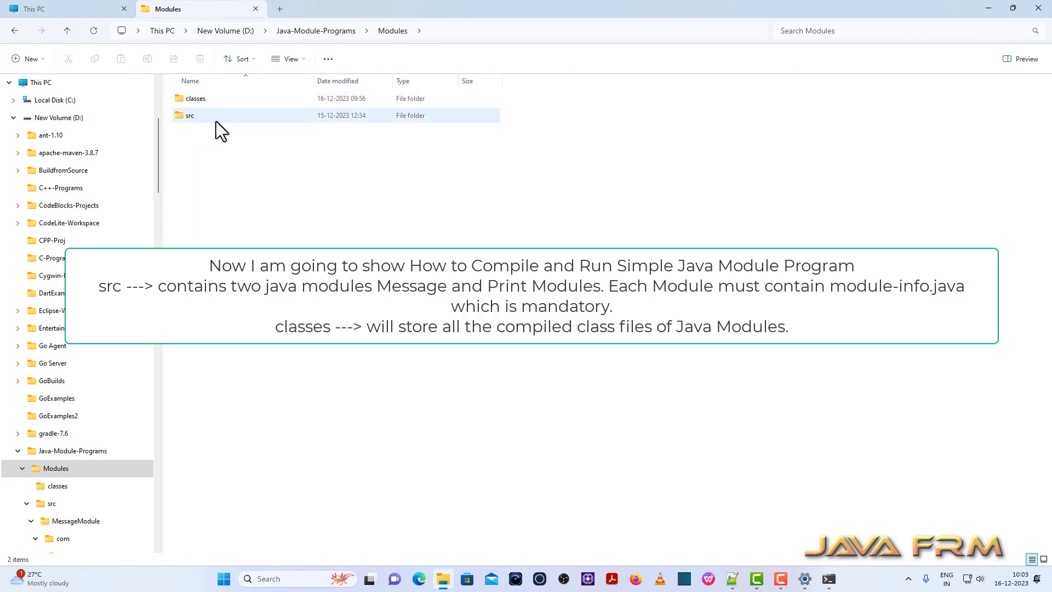
double_click(190, 114)
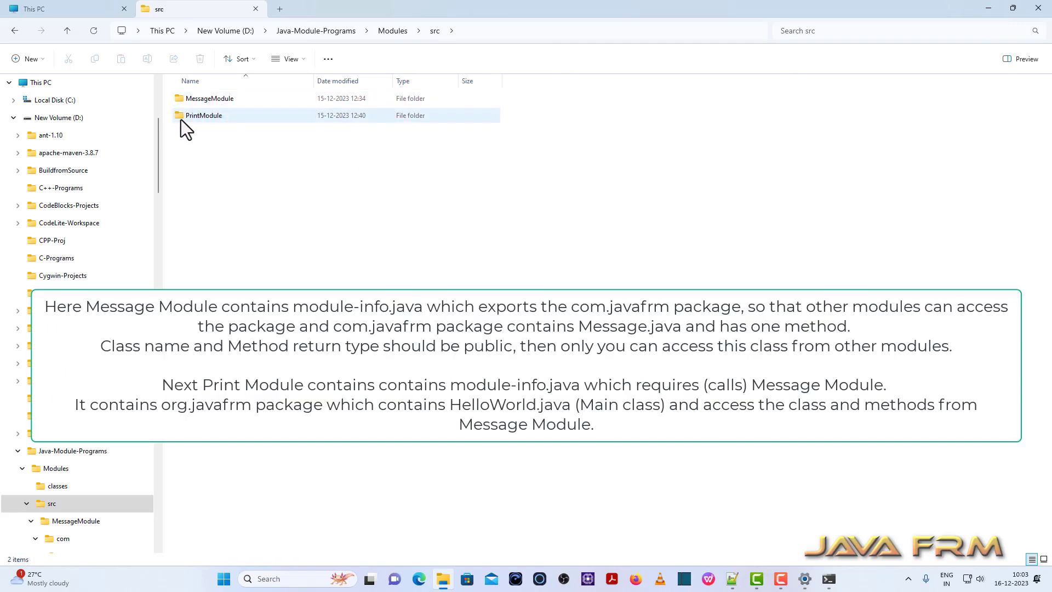
mouse_move(219, 122)
double_click(218, 103)
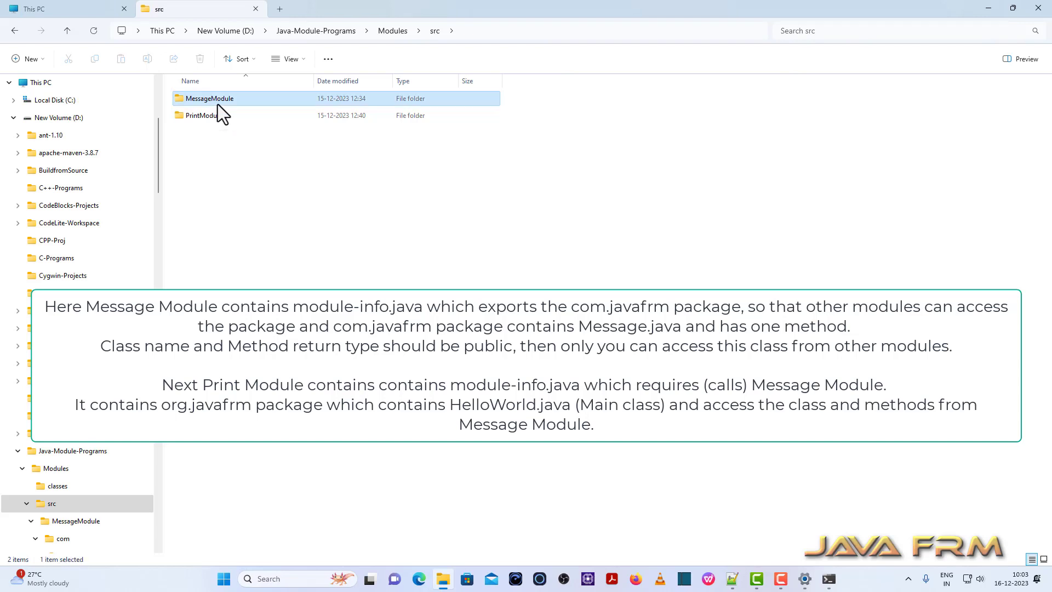
mouse_move(197, 121)
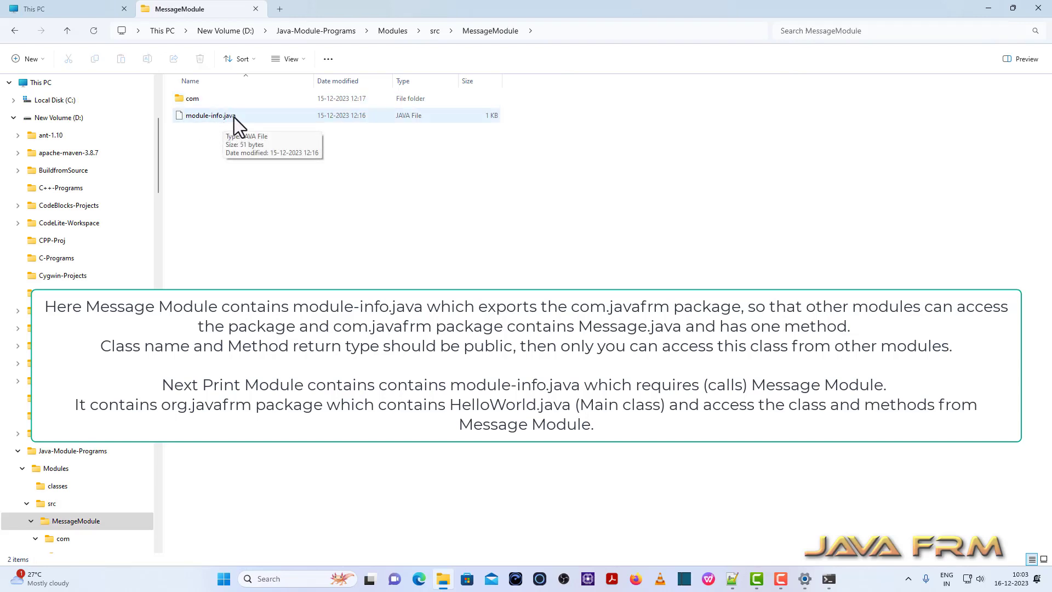
Review MessageModule's module-info.java exporting com.javafrm in Notepad++.
right_click(206, 116)
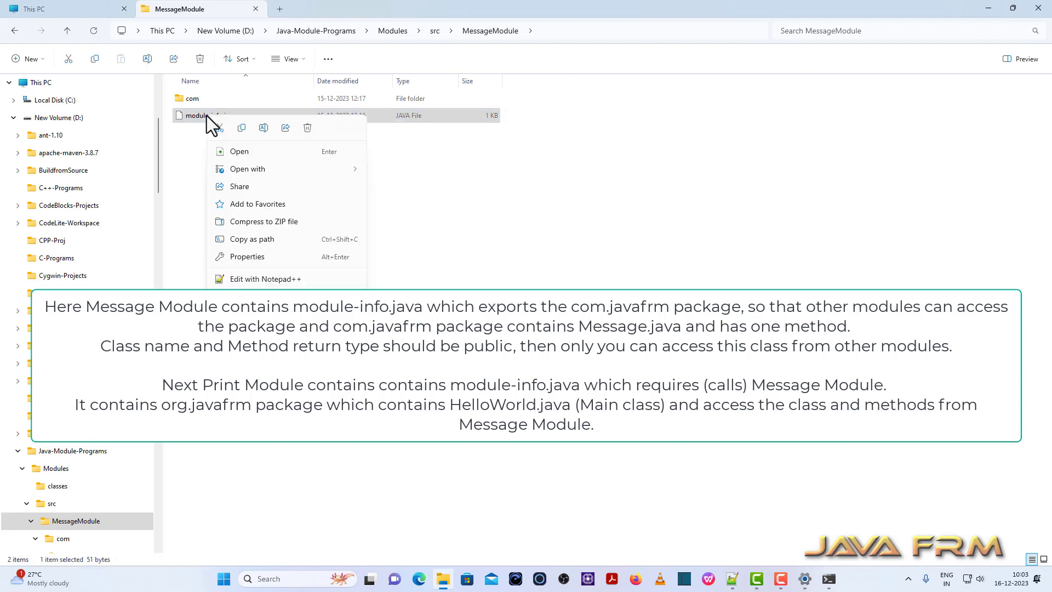
left_click(297, 279)
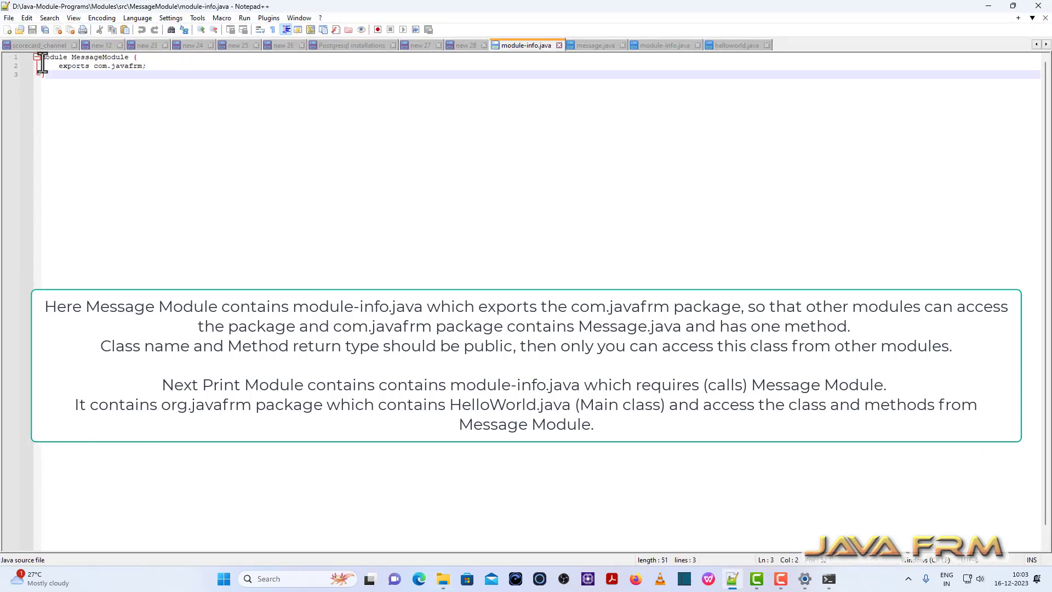
left_click(69, 59)
left_click_drag(59, 67, 165, 67)
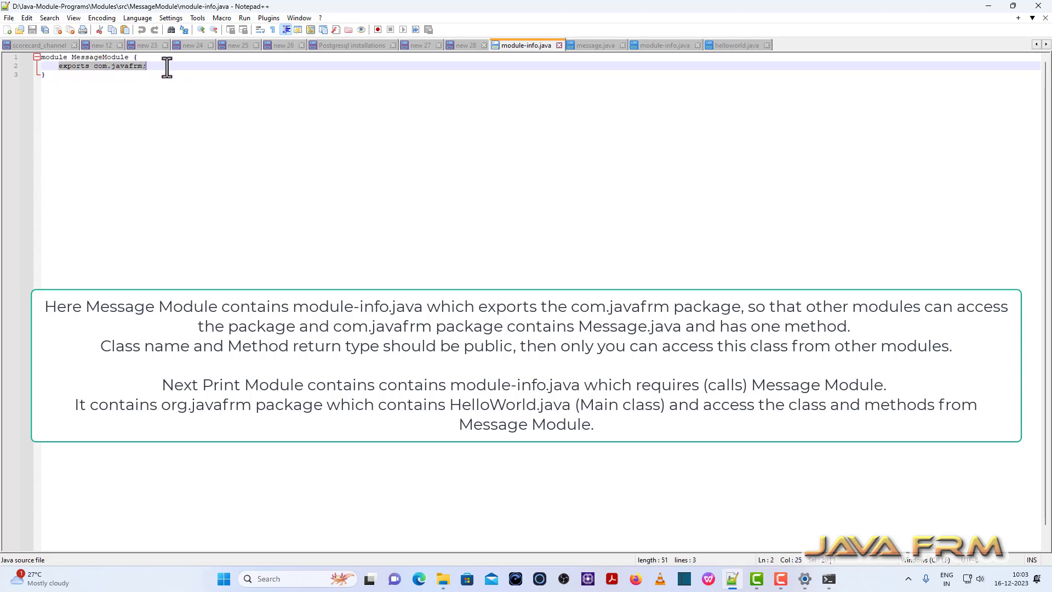
left_click(988, 7)
Open com\javafrm\message.java in Notepad++ and review its class and printmessage method.
double_click(184, 100)
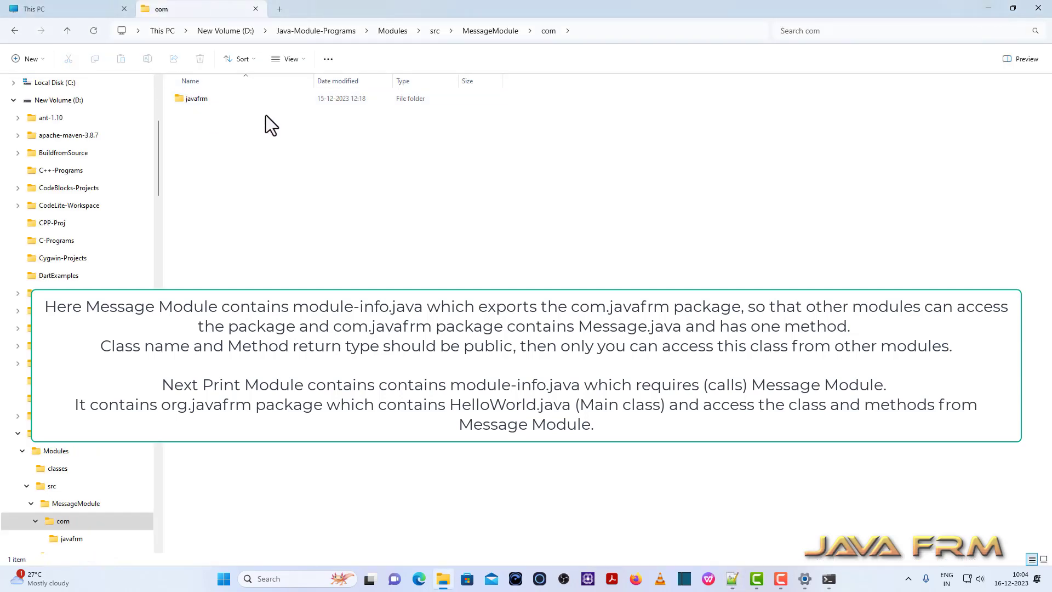
double_click(205, 100)
right_click(219, 104)
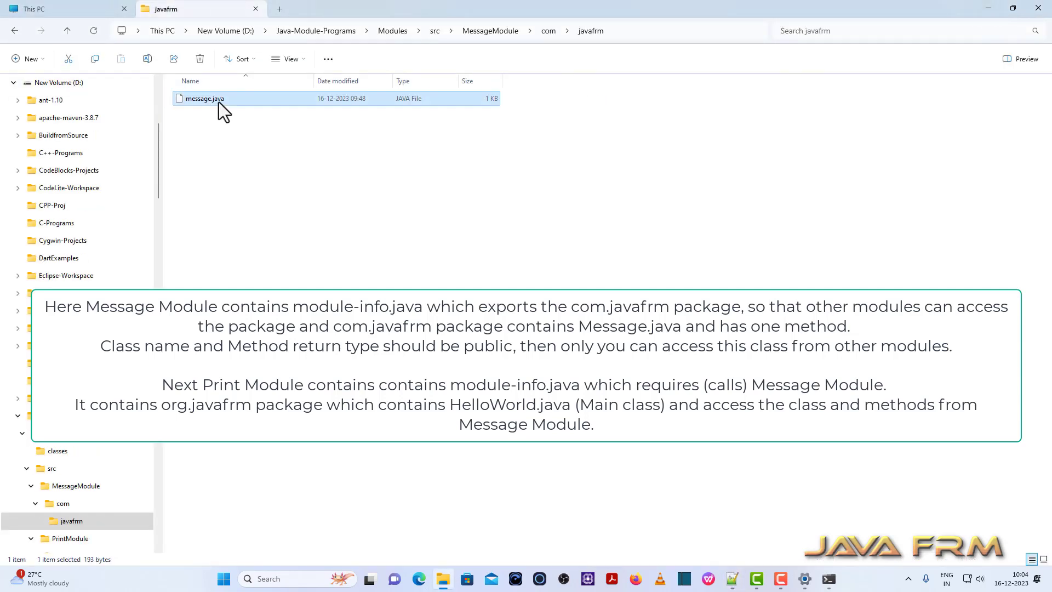
left_click(295, 265)
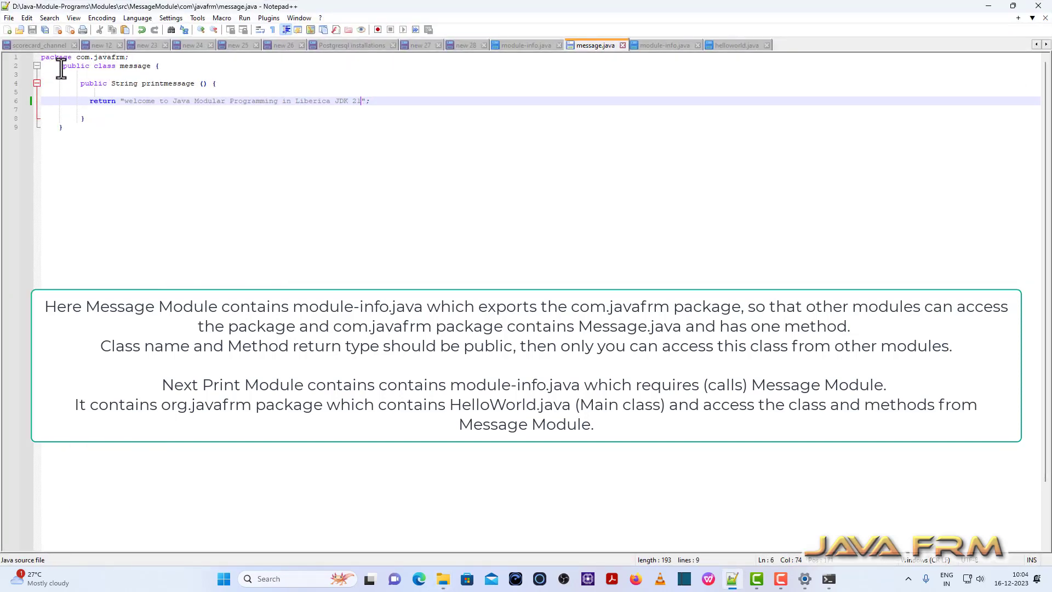
left_click_drag(61, 65, 160, 66)
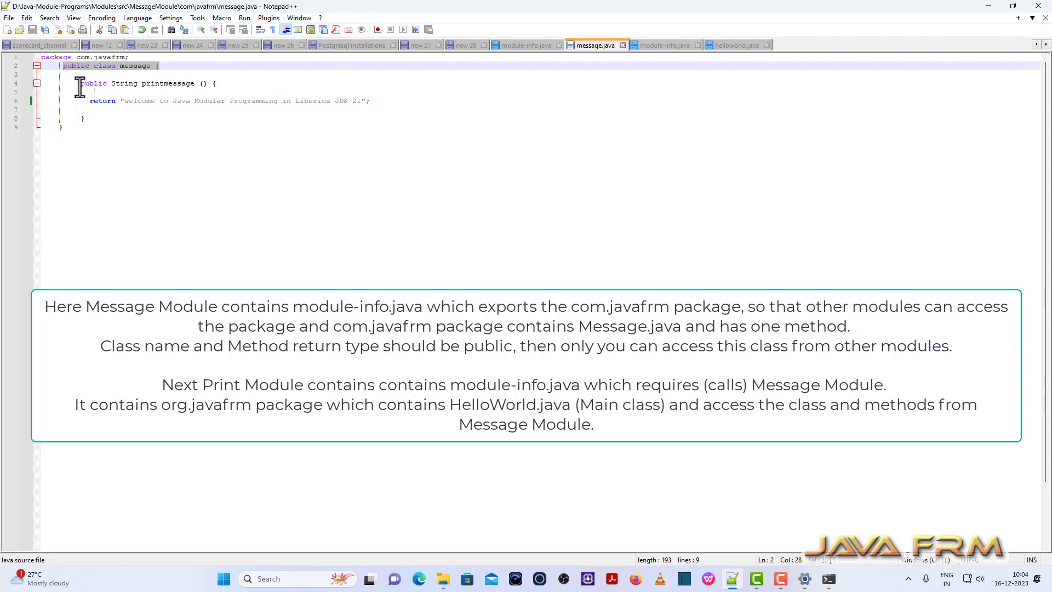
left_click_drag(81, 85, 371, 101)
left_click(146, 99)
left_click(300, 110)
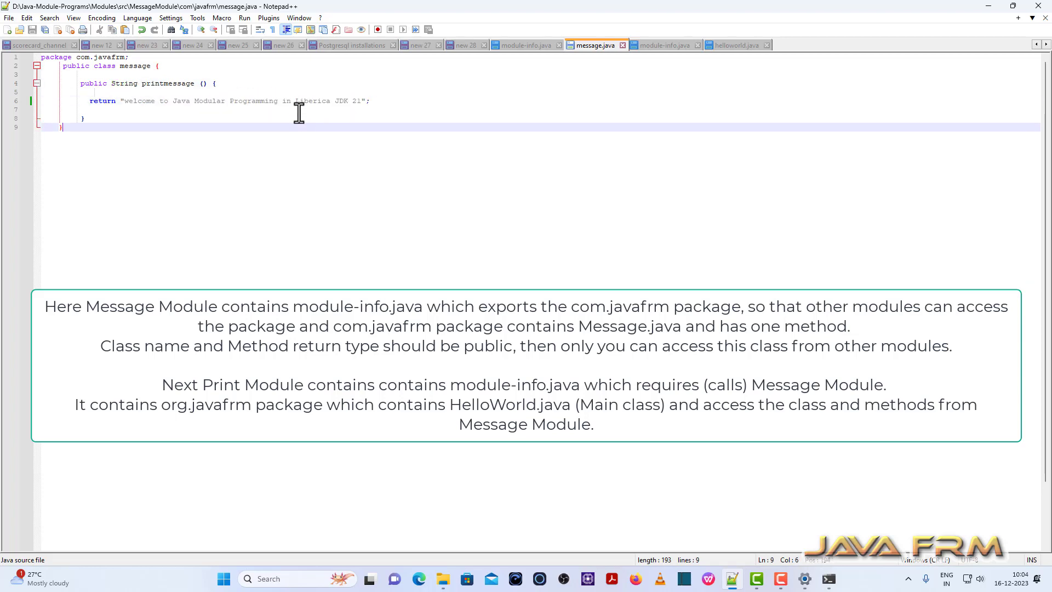
Replace 'Liberica' with 'Open' in the greeting and save message.java.
left_click_drag(295, 101, 330, 102)
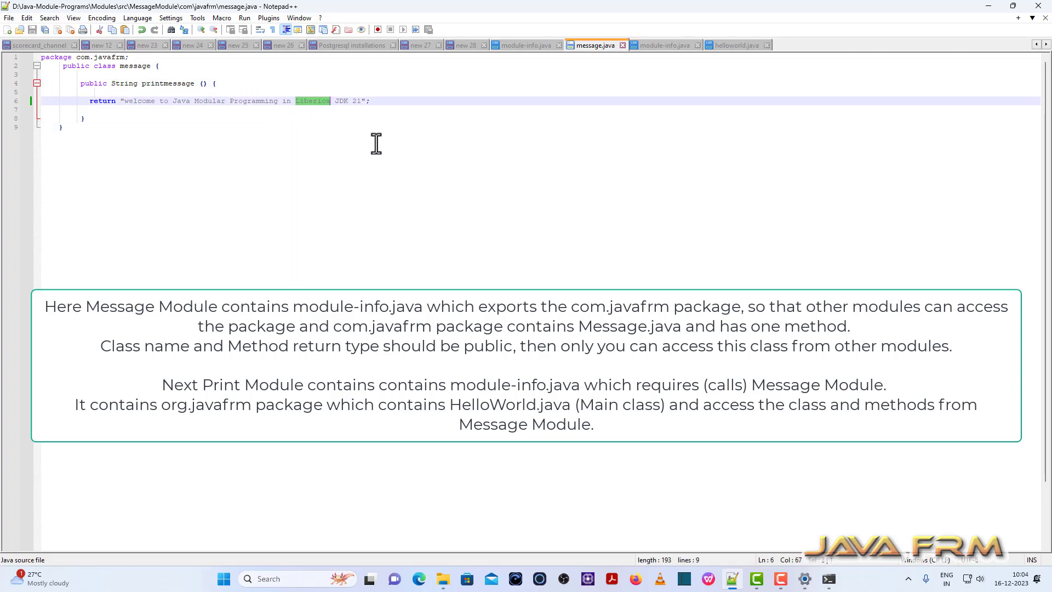
type("Open")
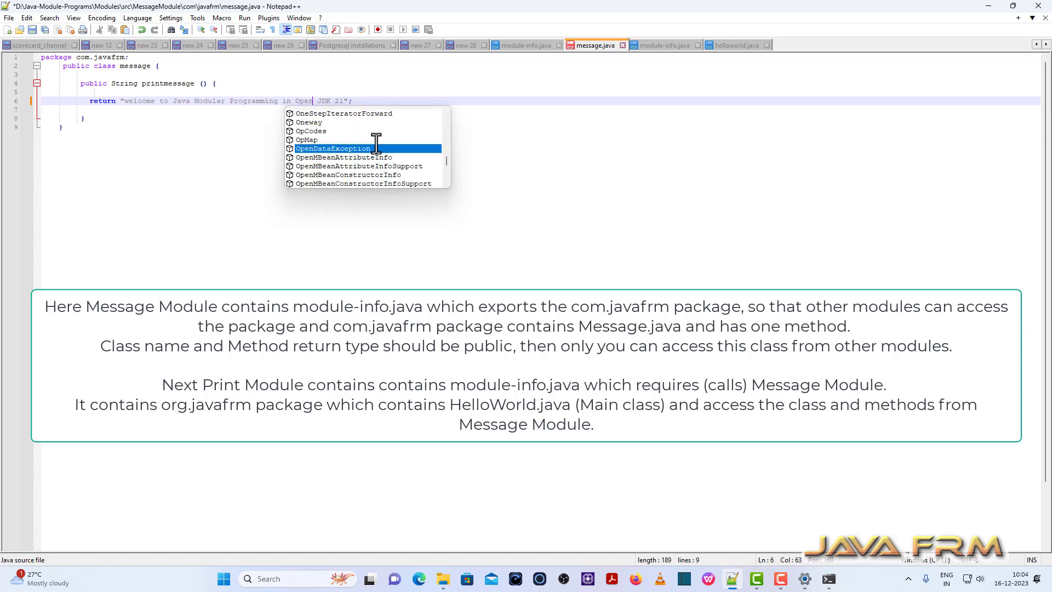
left_click(614, 215)
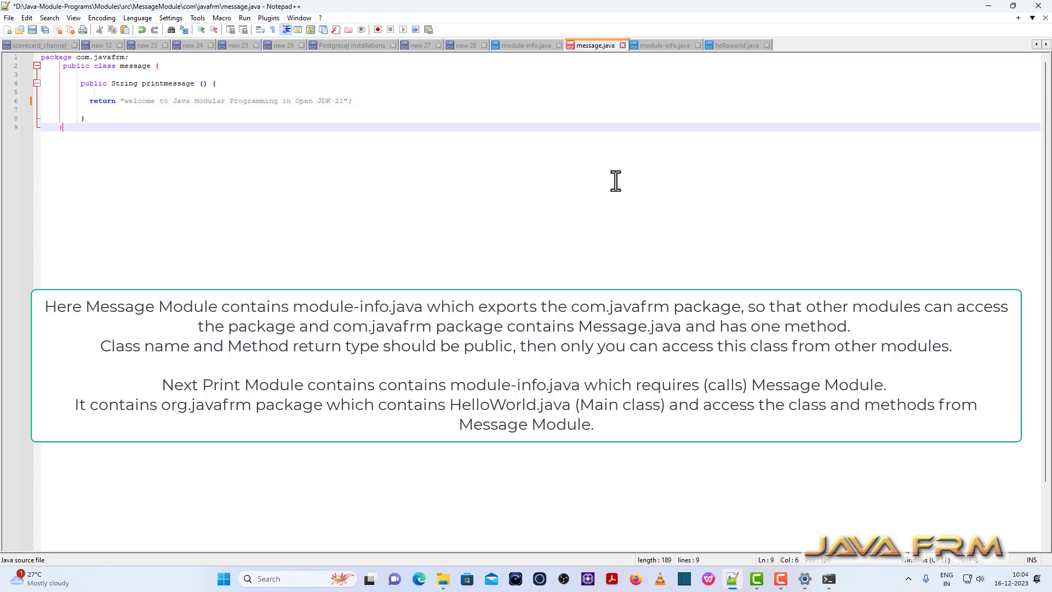
left_click(34, 31)
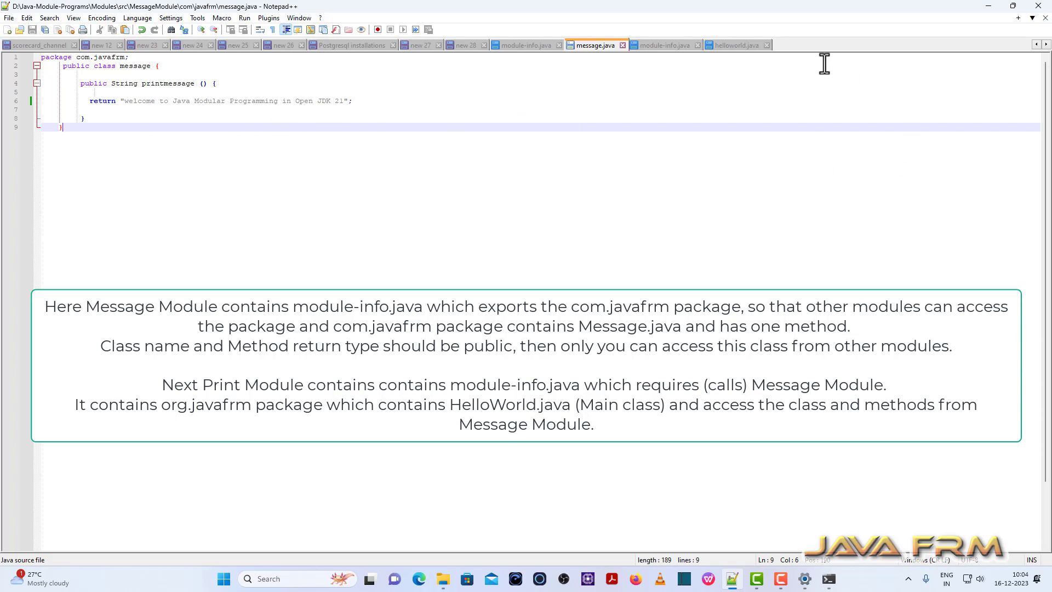
left_click(990, 4)
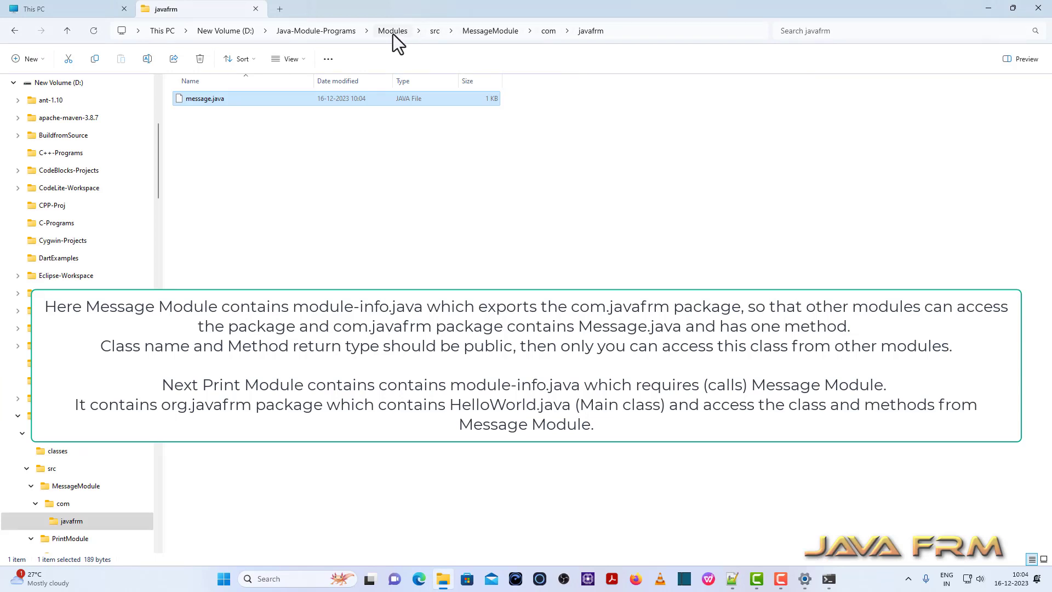
Move from MessageModule over to the src\PrintModule folder.
left_click(431, 32)
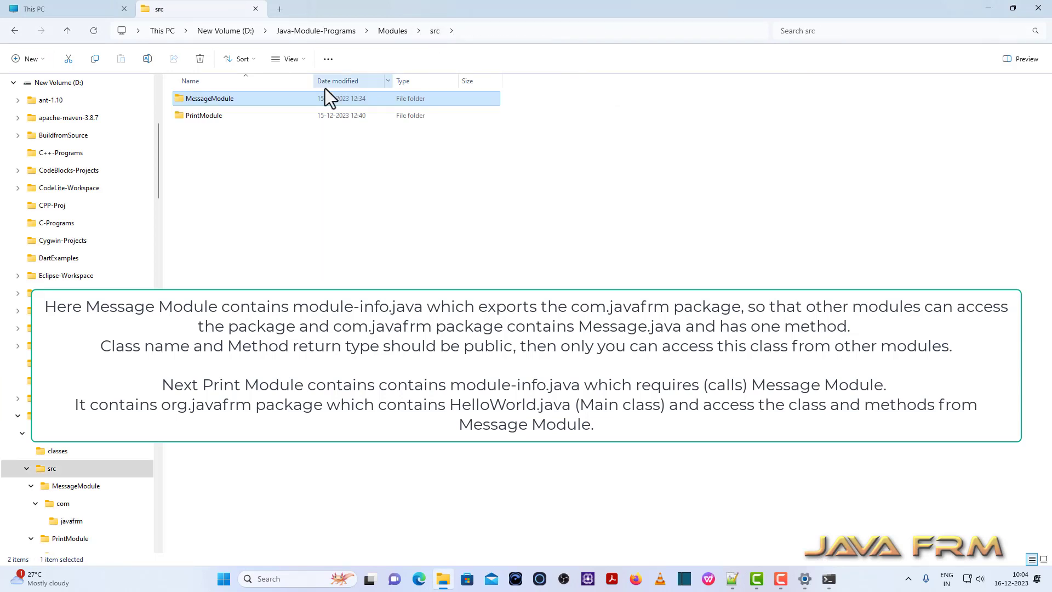
left_click(196, 116)
double_click(196, 117)
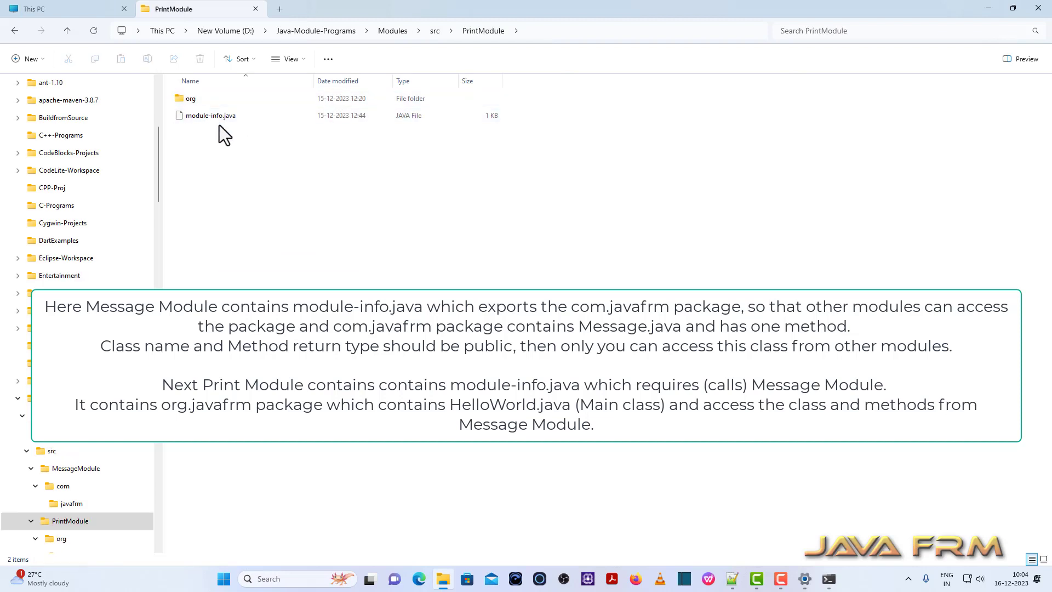
Review PrintModule's module-info.java requiring MessageModule, then enter the org folder.
right_click(219, 123)
right_click(214, 117)
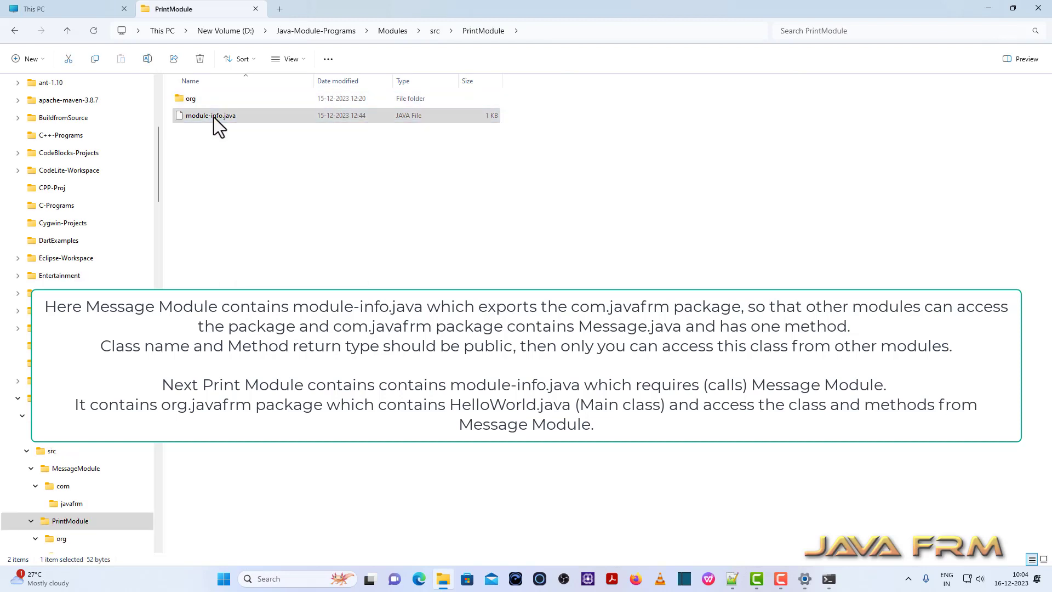
left_click(296, 280)
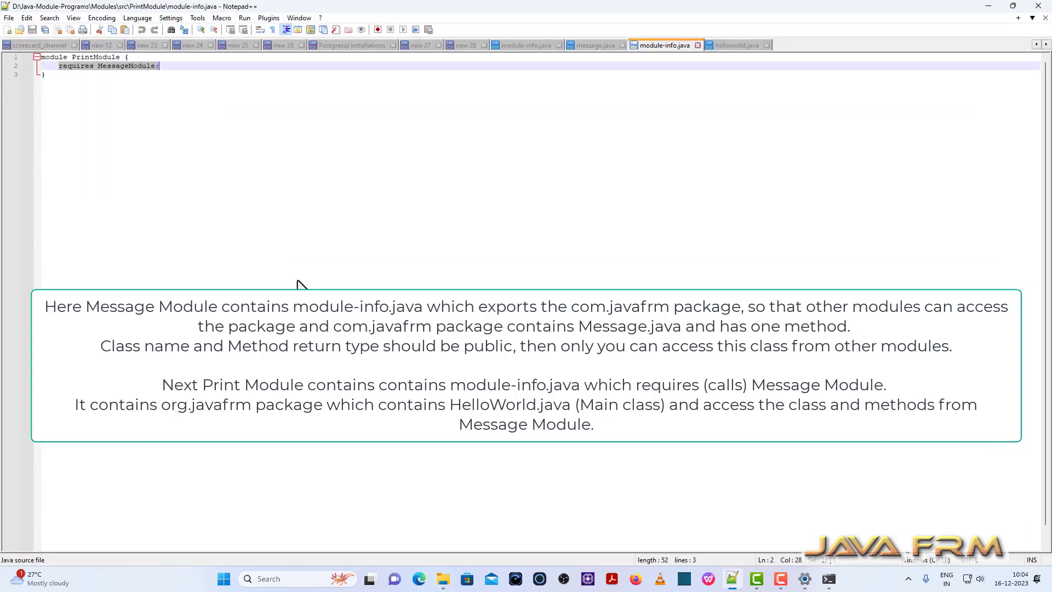
left_click(100, 86)
left_click_drag(54, 66, 159, 67)
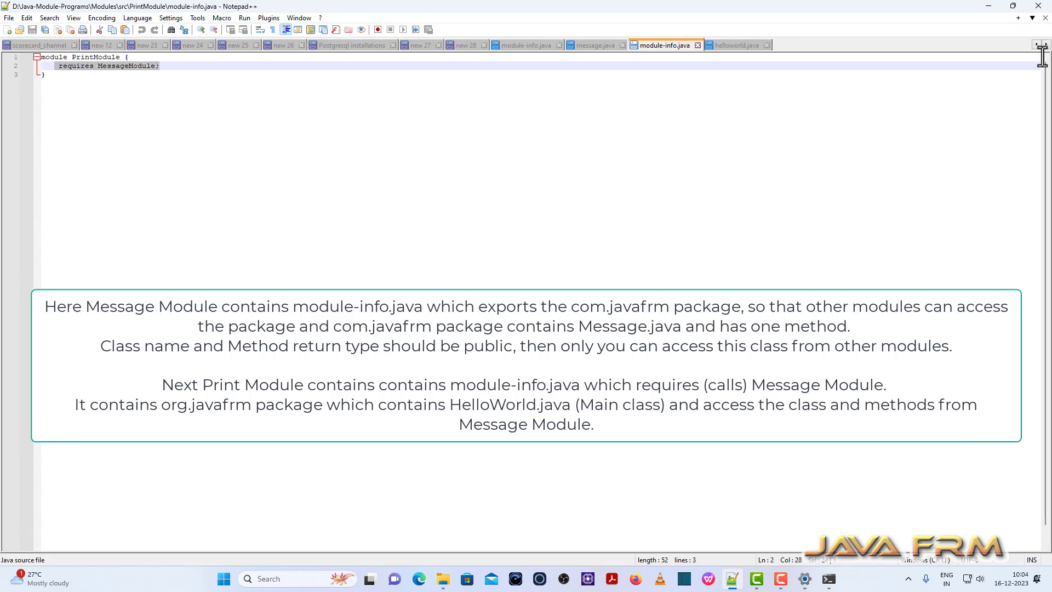
left_click(988, 6)
double_click(205, 98)
Open javafrm\helloworld.java in Notepad++ and review its org.javafrm package and com.javafrm.message import.
double_click(204, 99)
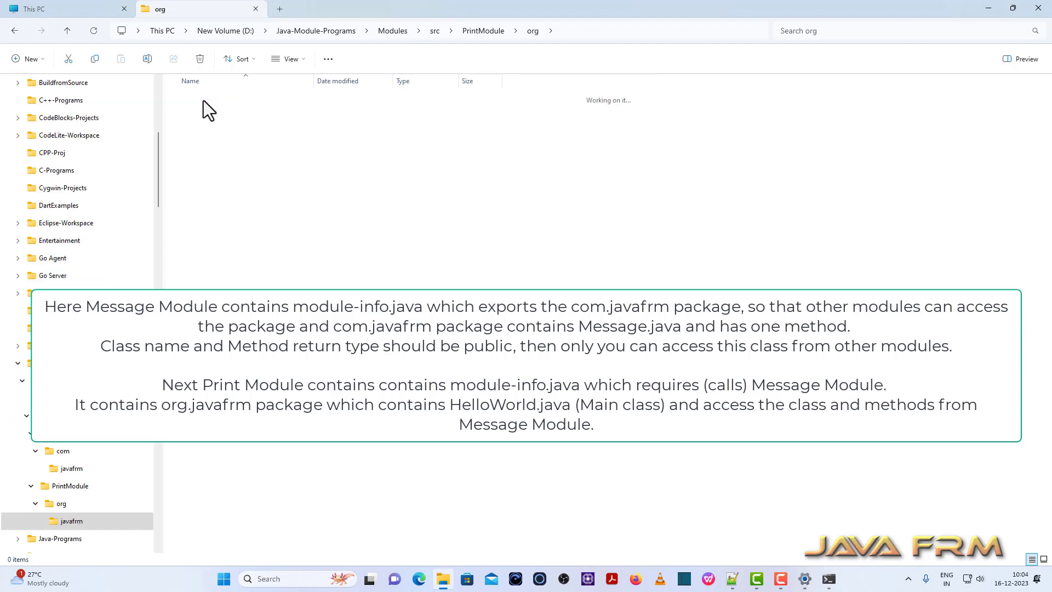
right_click(220, 104)
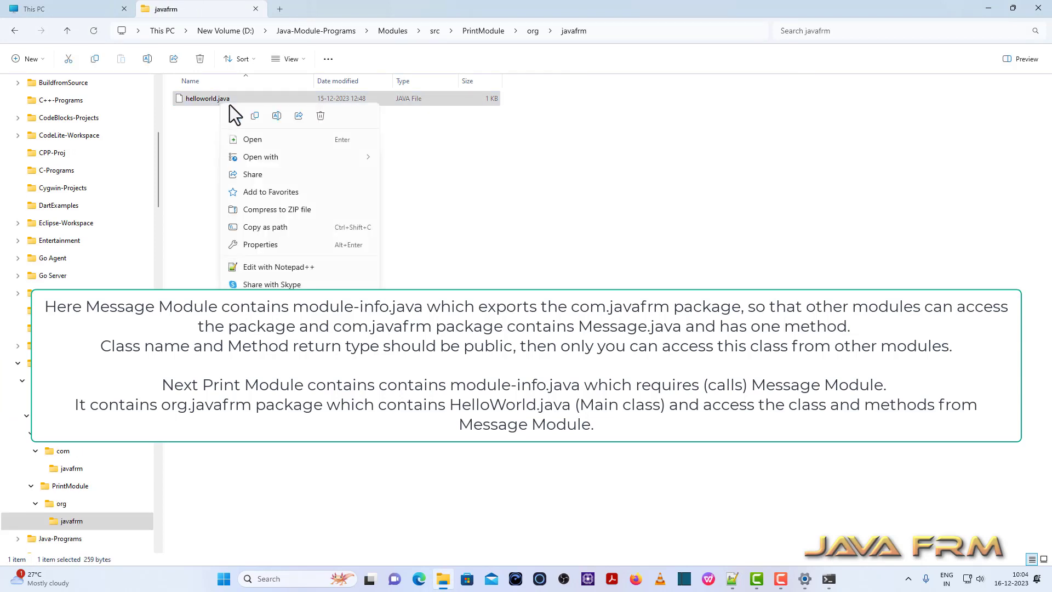
left_click(315, 269)
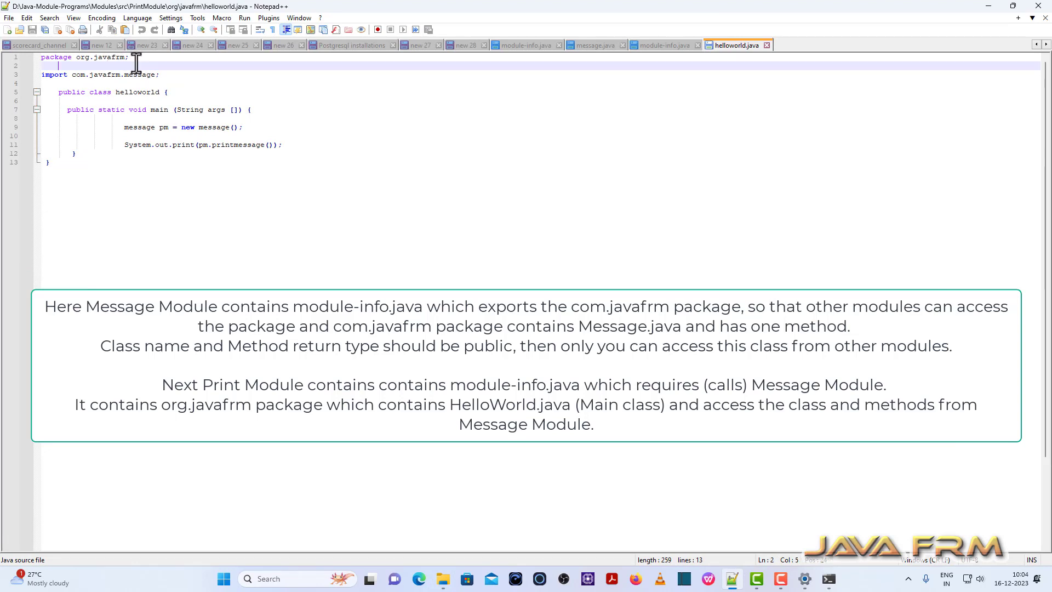
left_click_drag(135, 65, 36, 55)
left_click(289, 228)
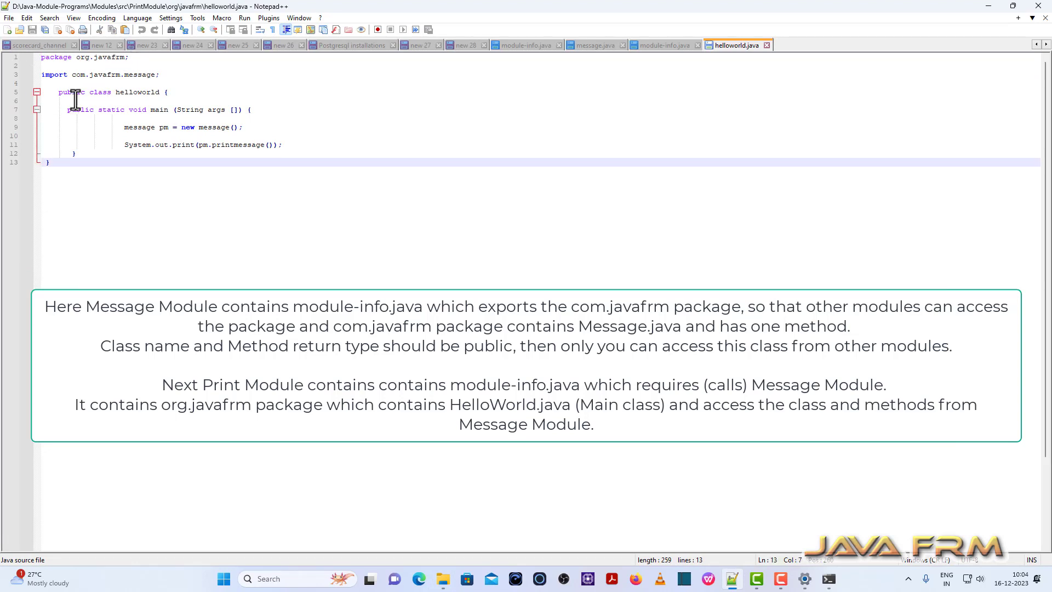
left_click_drag(42, 74, 162, 76)
left_click(383, 236)
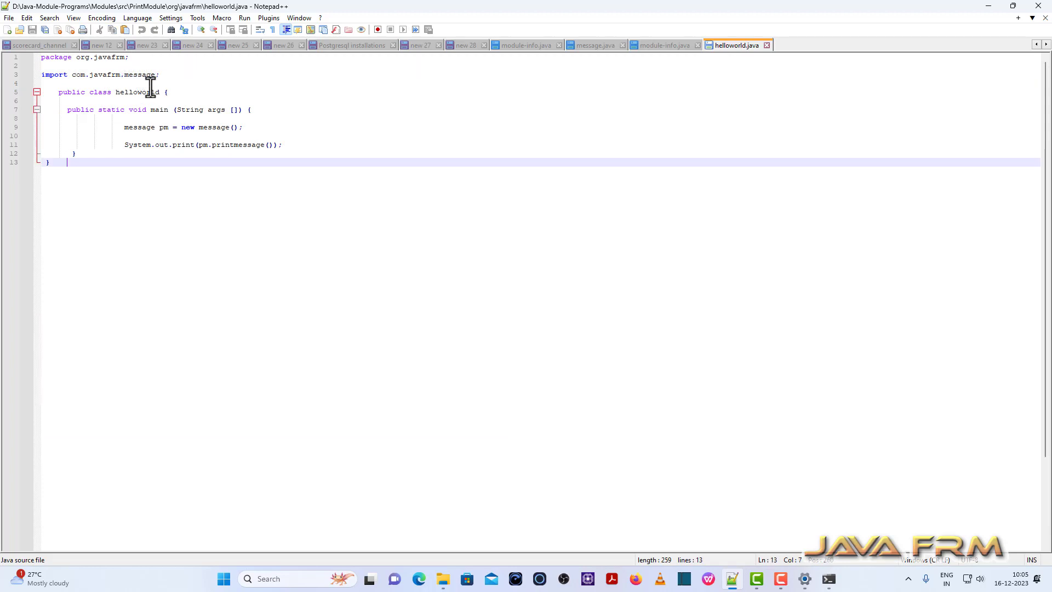
left_click(29, 71)
left_click(172, 270)
Review the helloworld class, main method, and the message object calling pm.printmessage().
left_click_drag(66, 93, 167, 94)
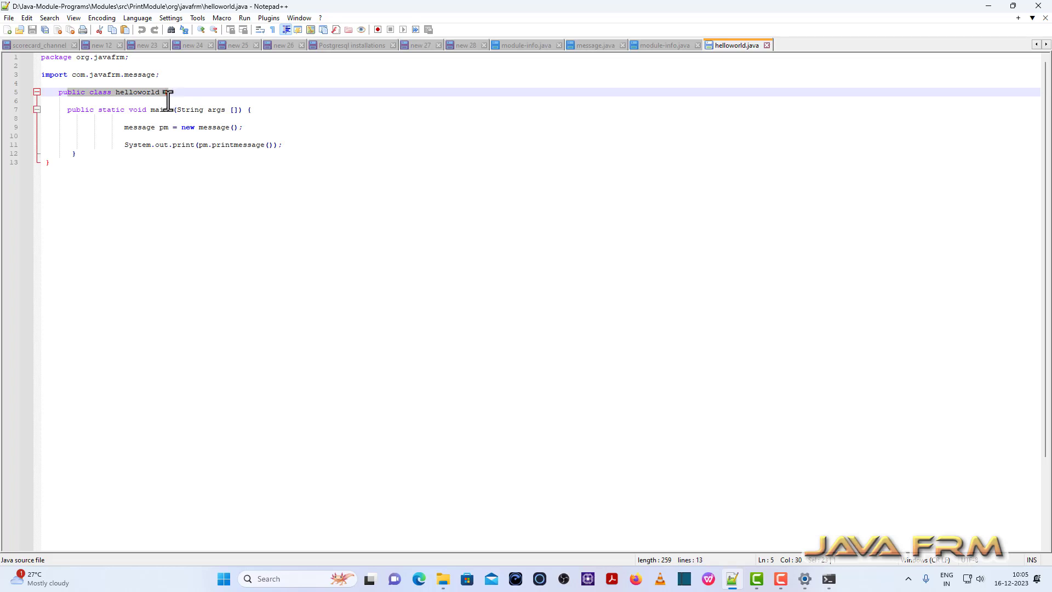
left_click_drag(99, 109, 119, 132)
left_click(211, 165)
left_click(147, 189)
left_click(284, 156)
left_click(222, 187)
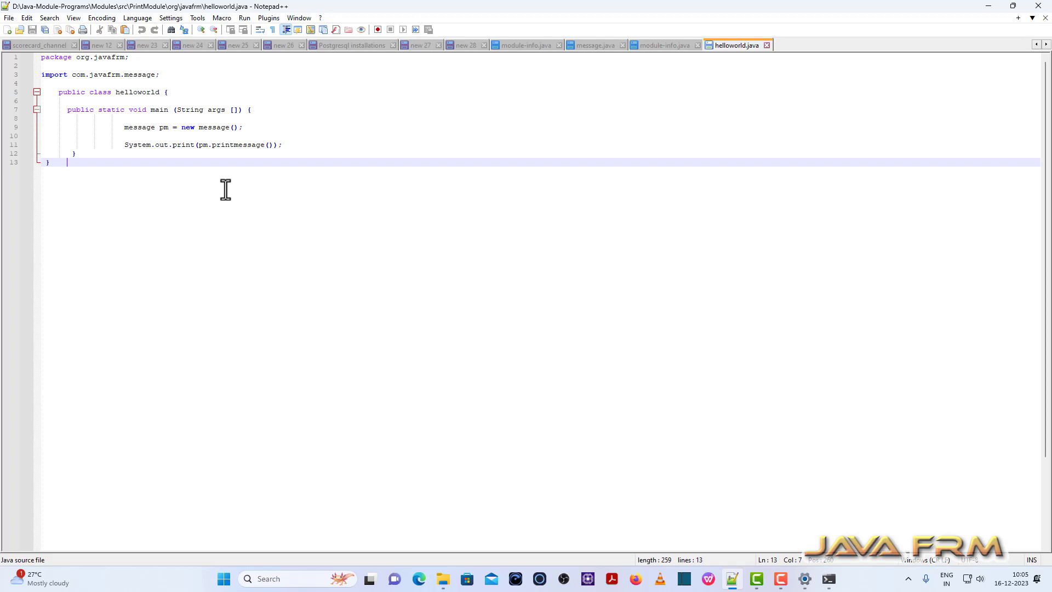
left_click(988, 7)
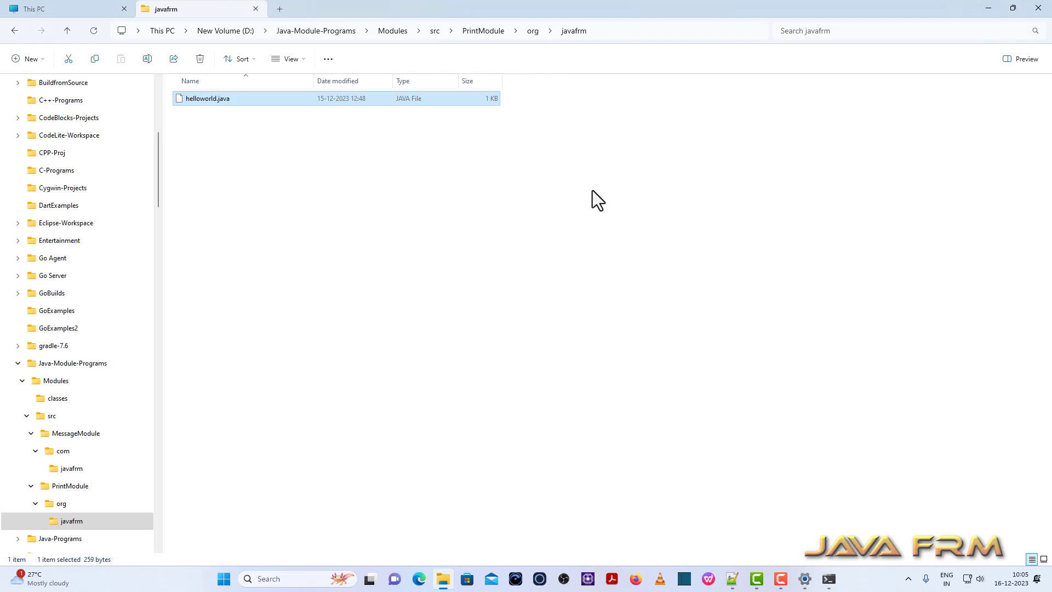
Paste the javac --module MessageModule compile command into Command Prompt.
left_click(732, 579)
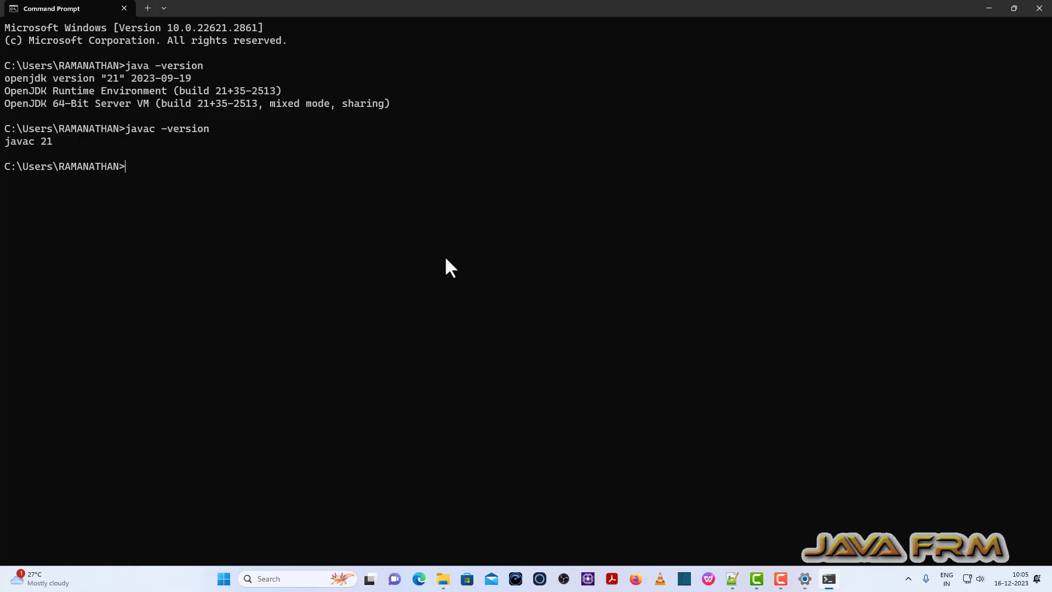
type("javac --module MessageModule -d D:\\Java-Module-Programs\\Modules\\classes --module-source-path D:\\Java-Module-Programs\\Modules\\src")
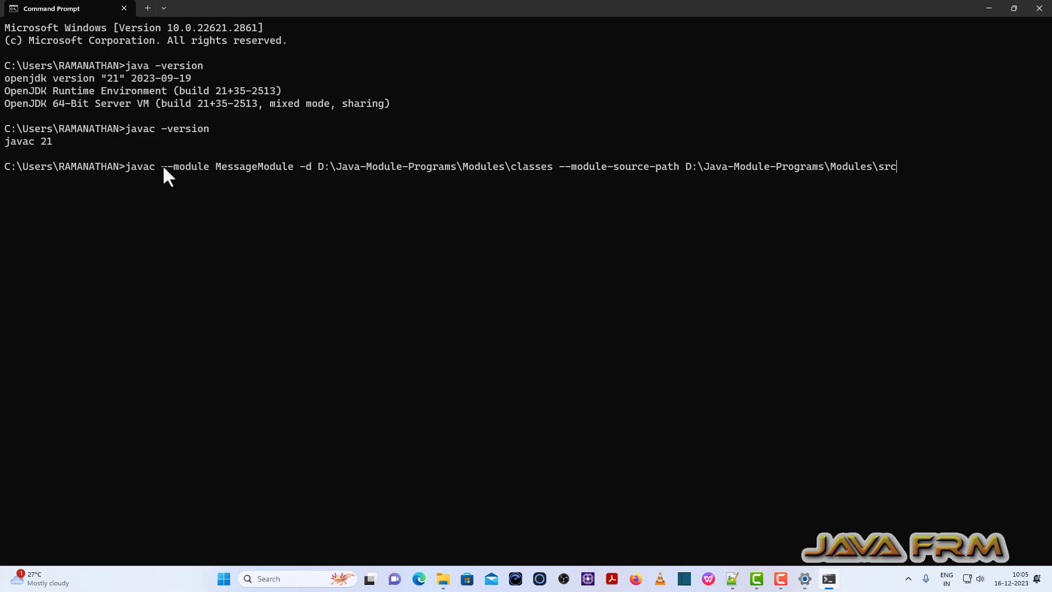
left_click_drag(163, 167, 546, 173)
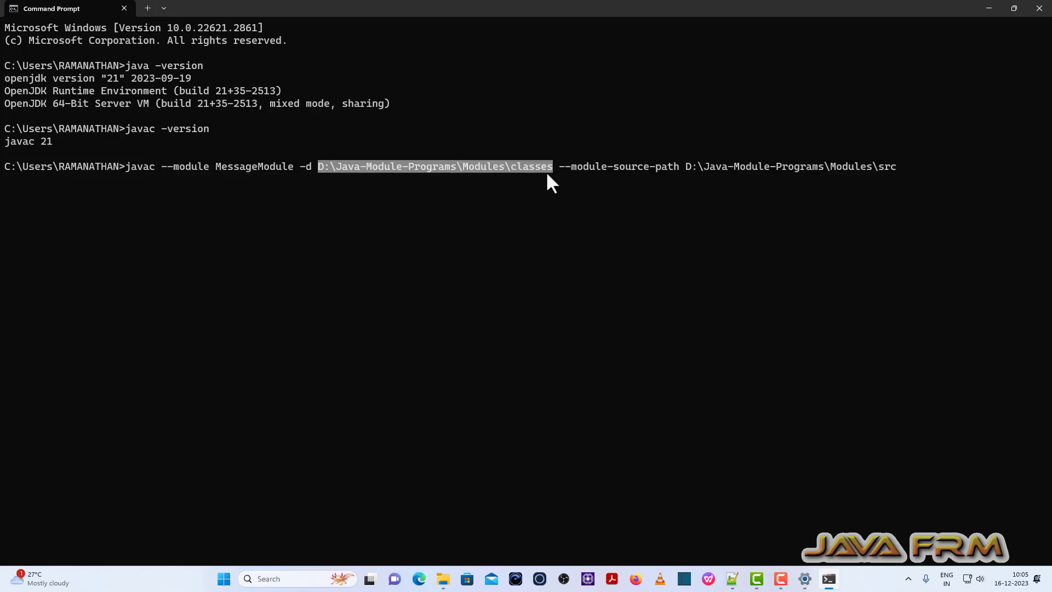
Confirm the Modules\classes output folder is still empty.
left_click(443, 579)
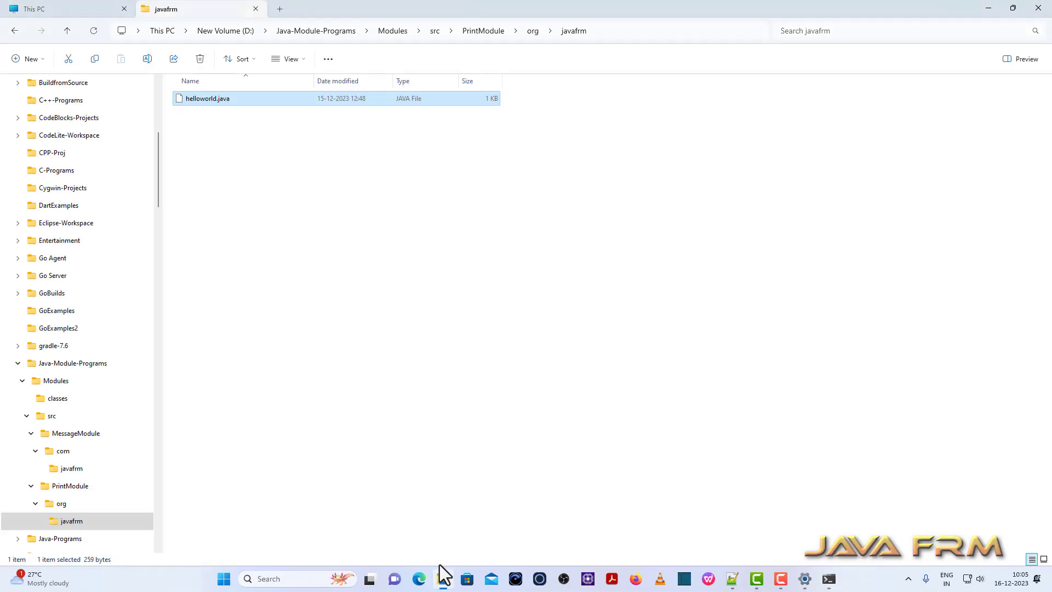
left_click(400, 30)
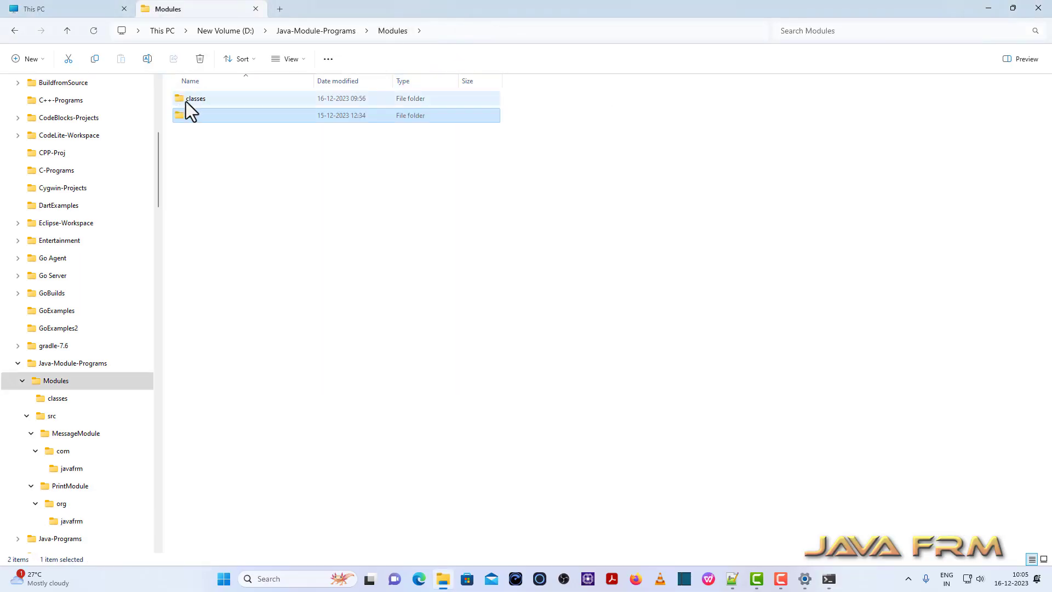
double_click(202, 101)
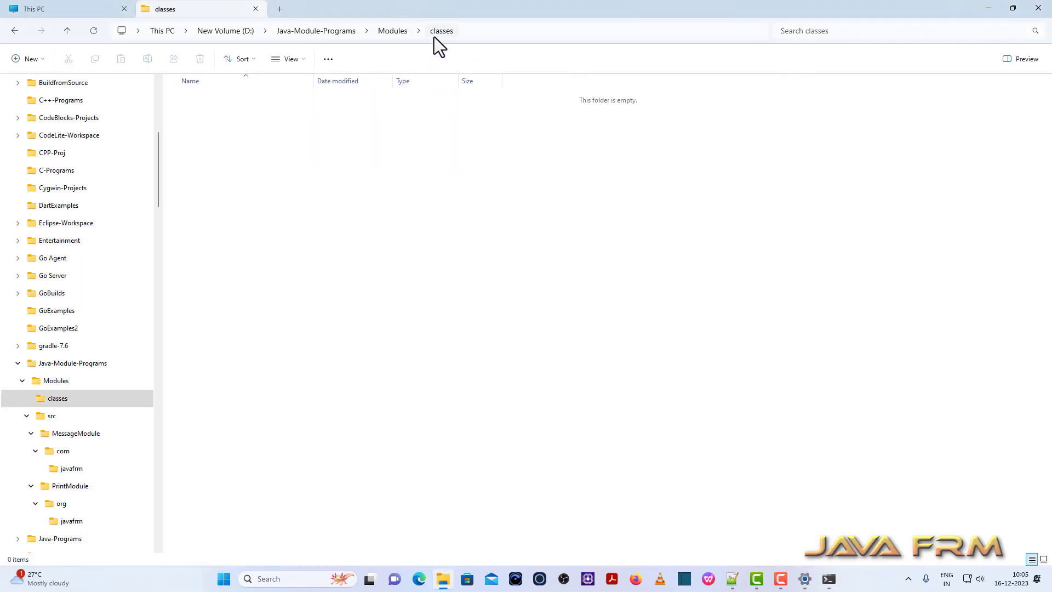
Run the javac command compiling MessageModule from Modules\src into Modules\classes.
left_click(828, 578)
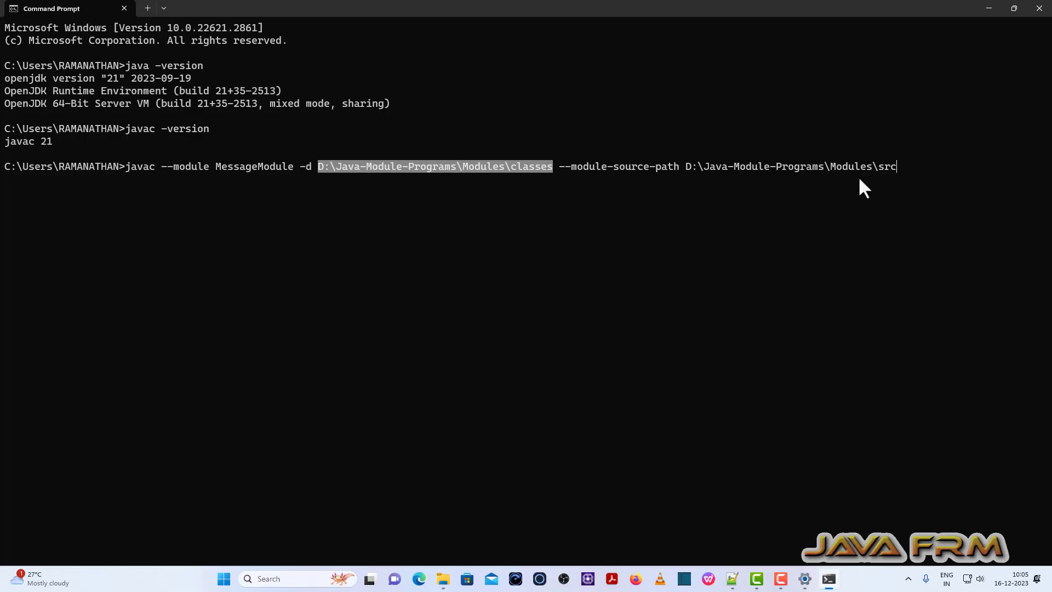
left_click(628, 252)
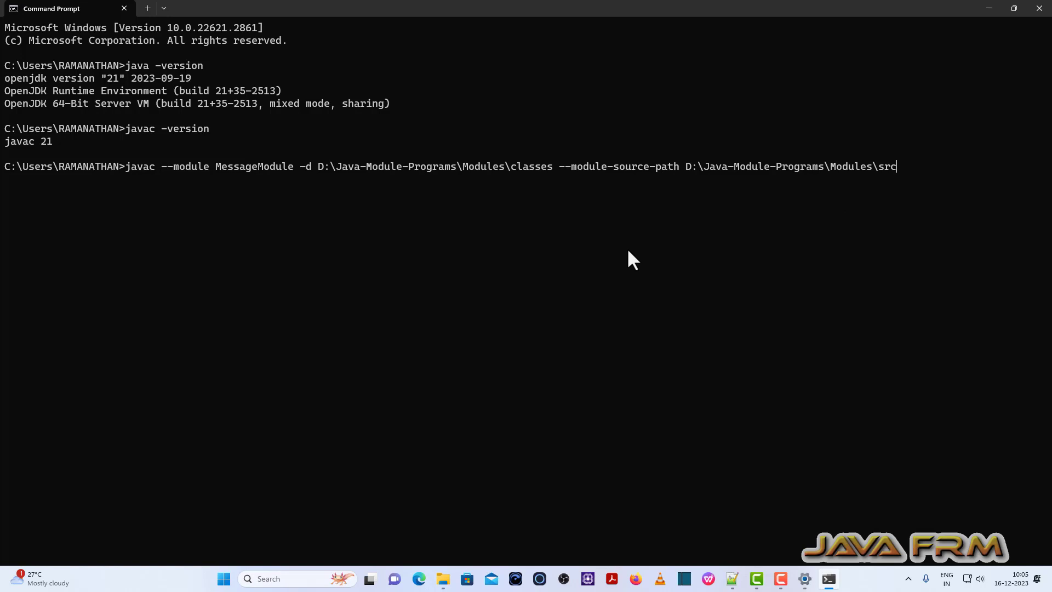
key("Return")
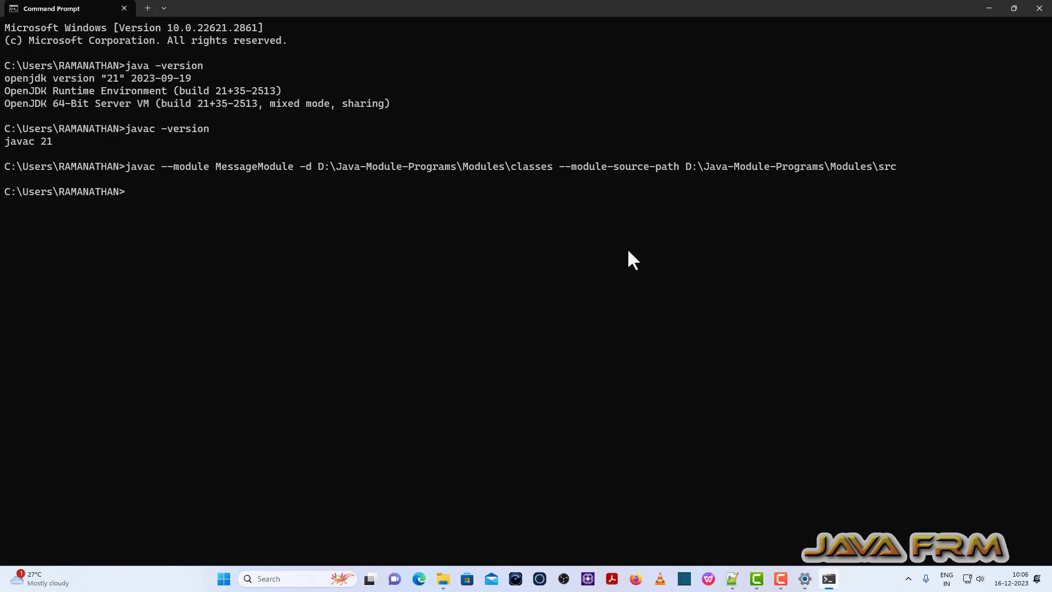
Open classes\MessageModule\com\javafrm to confirm message.class, then return to Command Prompt.
left_click(443, 579)
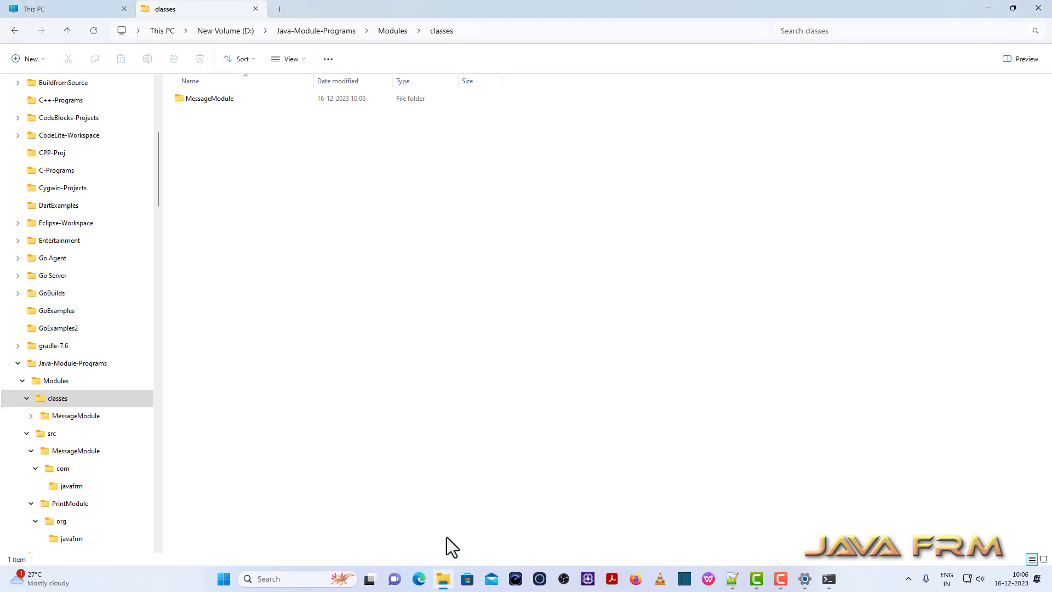
double_click(212, 102)
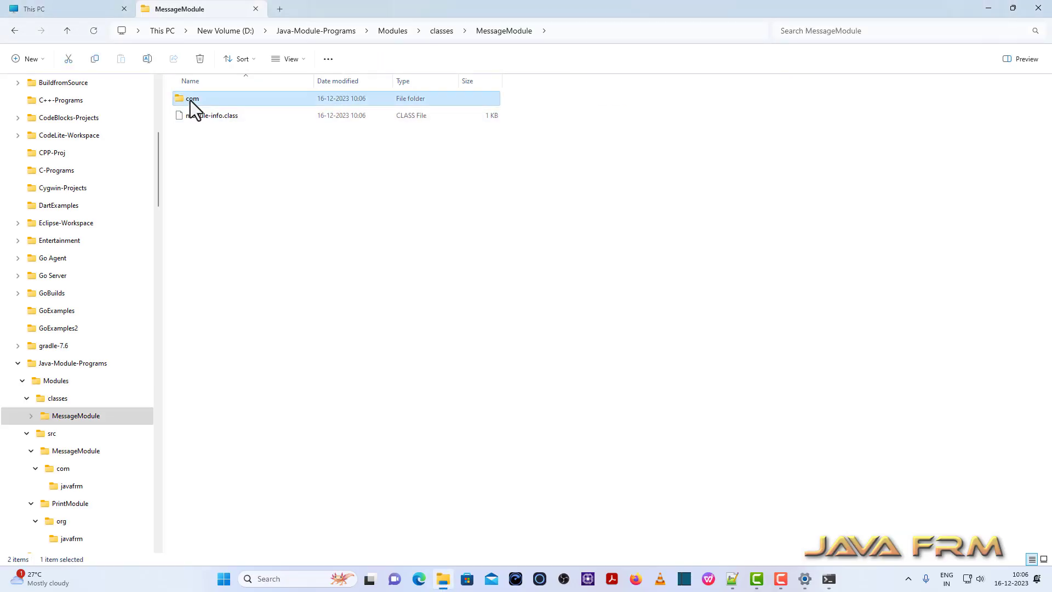
double_click(190, 99)
double_click(193, 100)
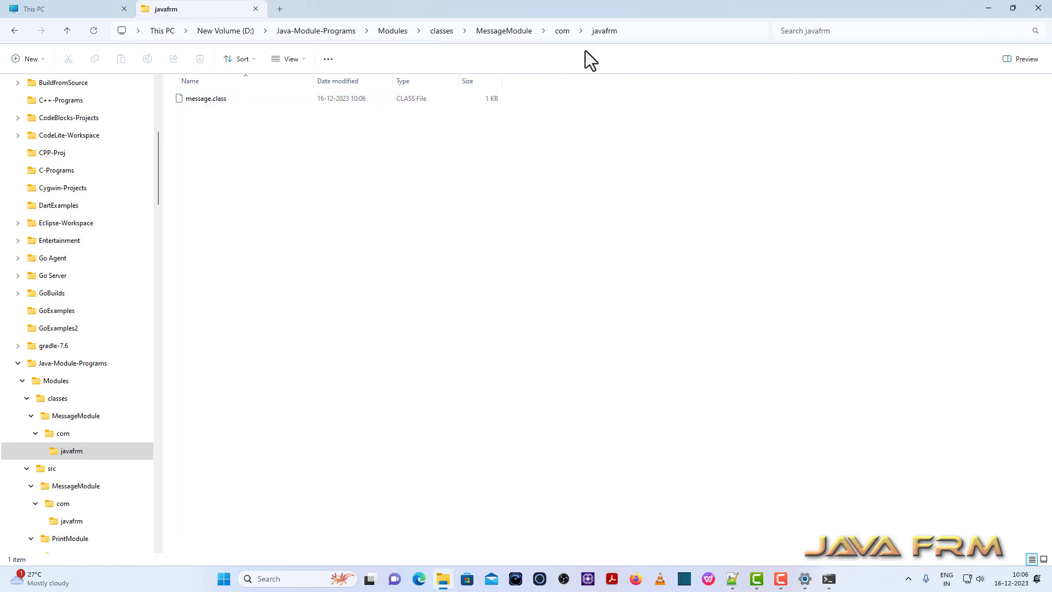
left_click(442, 31)
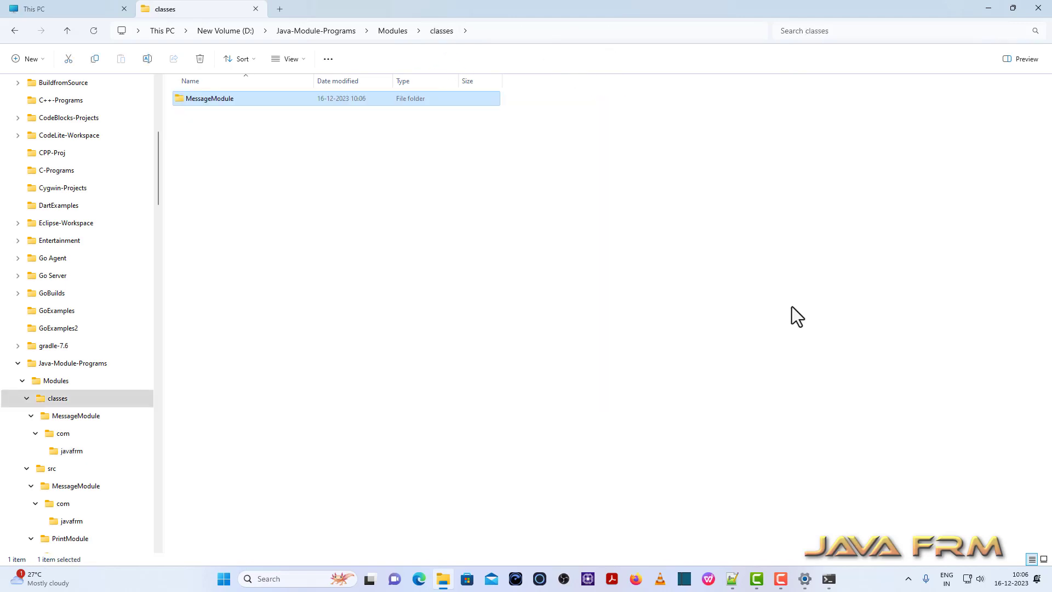
key("alt+Tab")
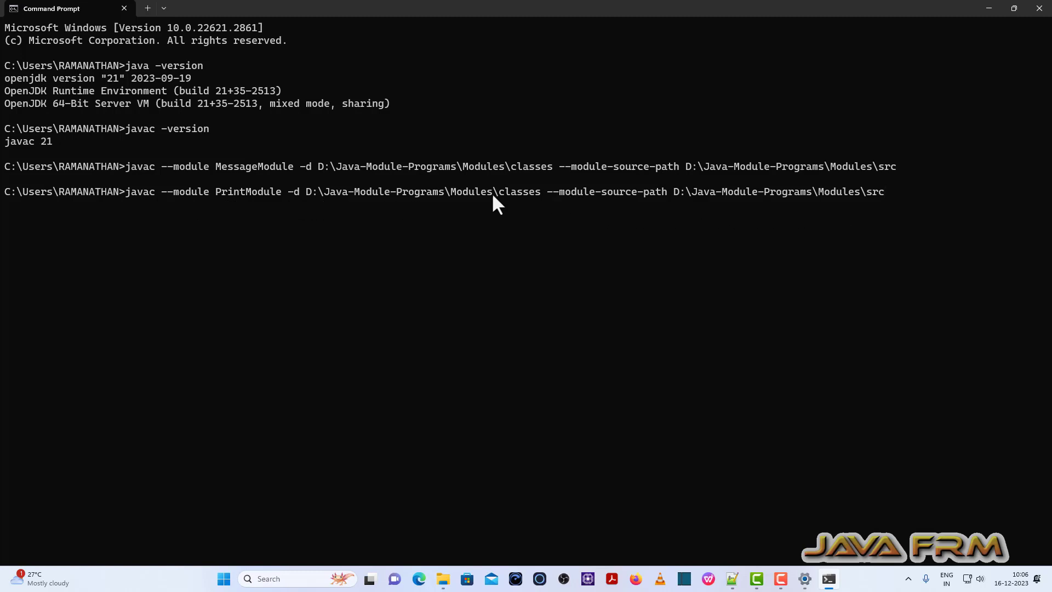
Run javac --module PrintModule with -d pointing to Modules\classes.
left_click_drag(287, 192, 600, 193)
key("ctrl+c")
key("Return")
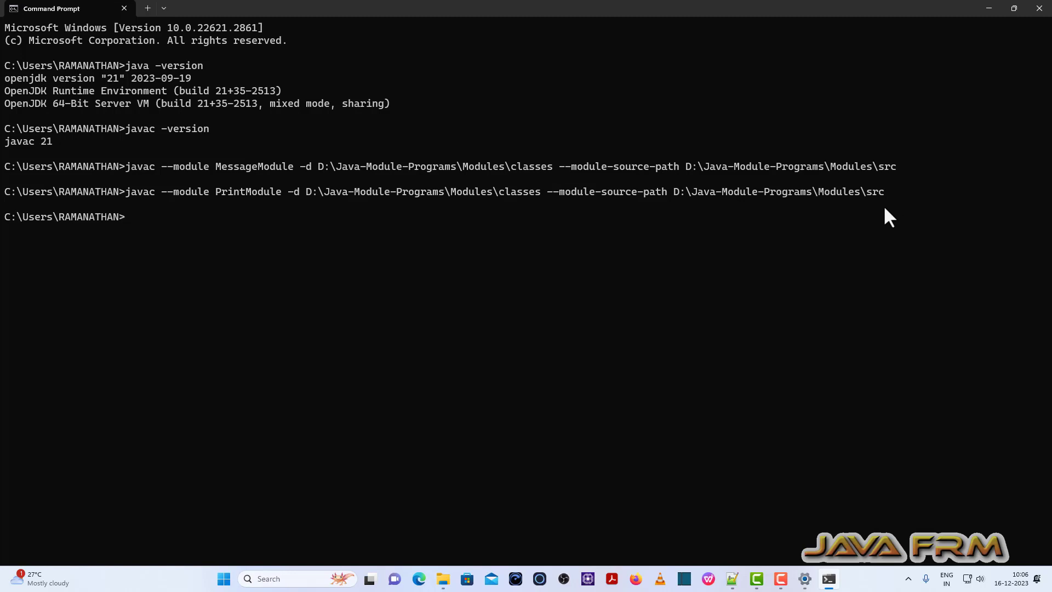
Open classes\PrintModule\org\javafrm to confirm helloworld.class, then return to Command Prompt.
left_click(442, 578)
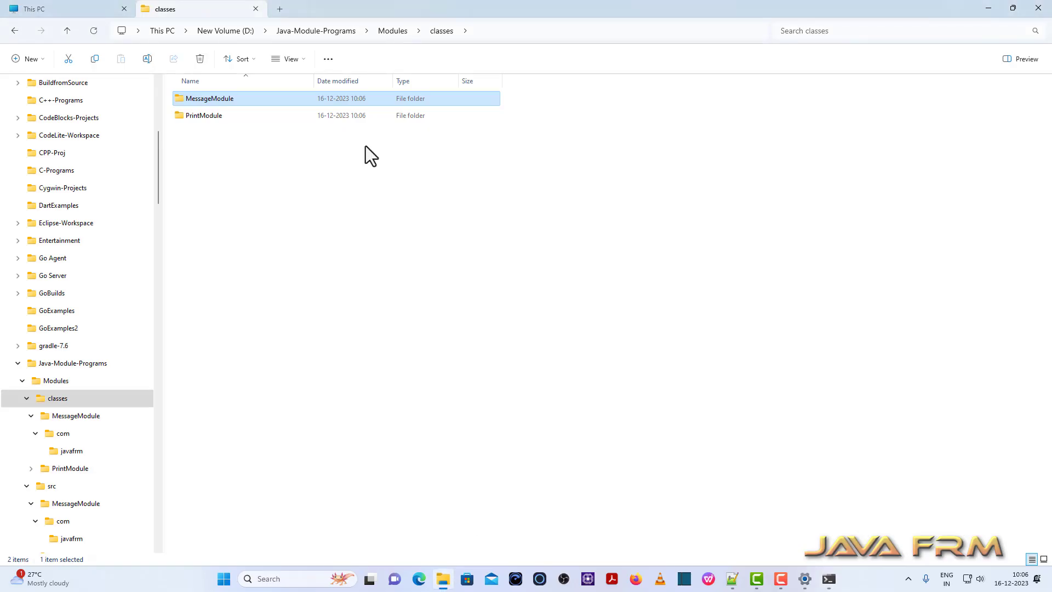
left_click(229, 117)
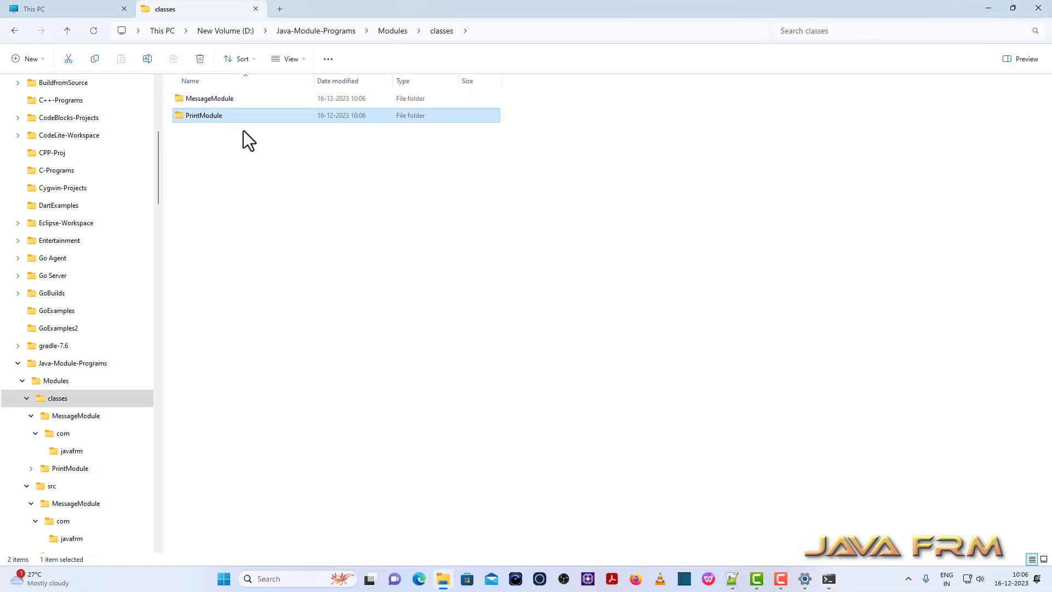
double_click(204, 119)
double_click(193, 96)
double_click(193, 97)
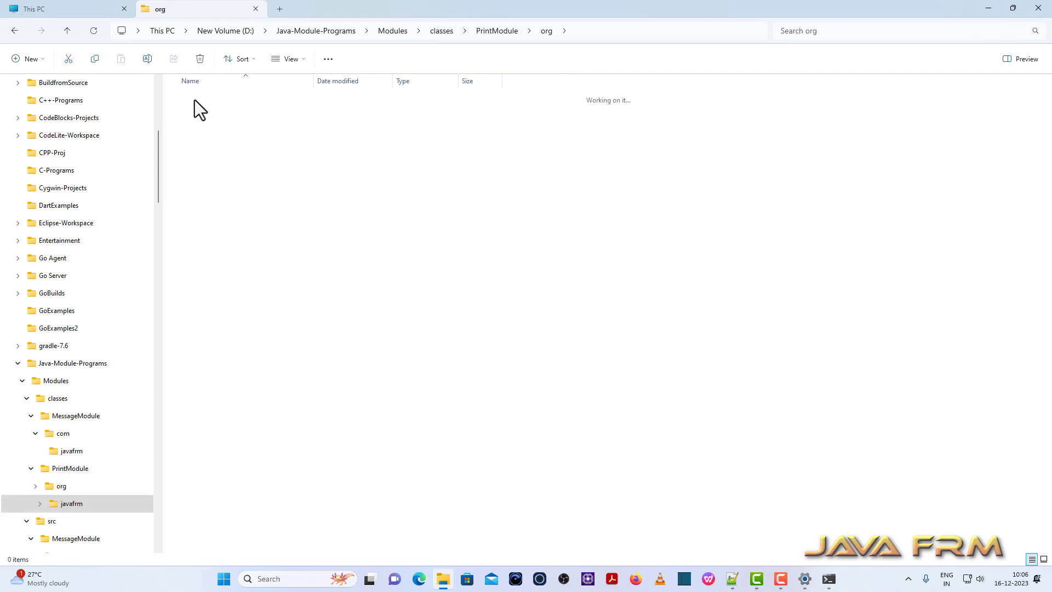
left_click(444, 32)
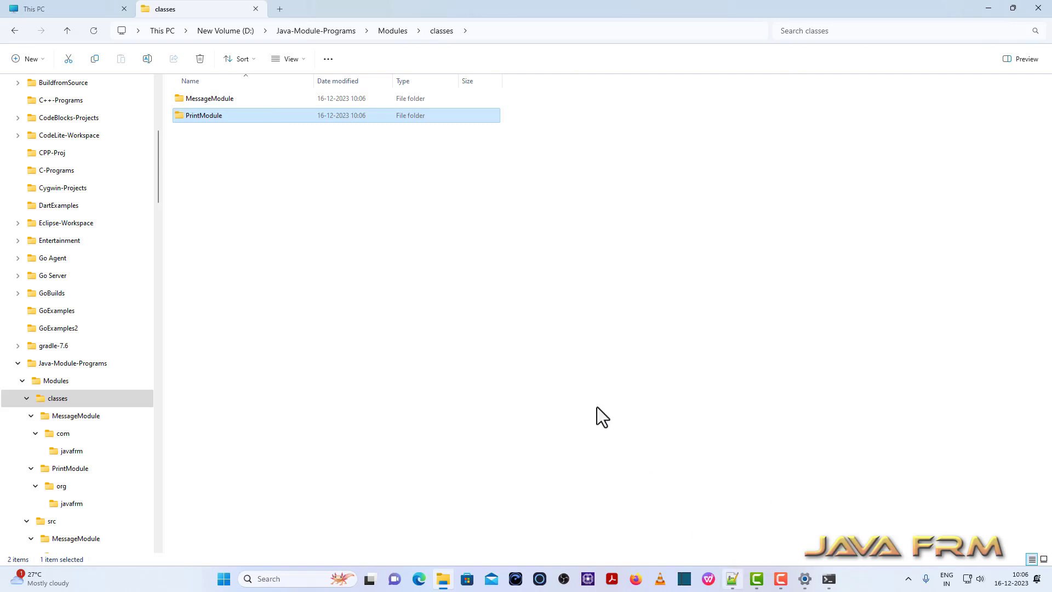
key("alt+Tab")
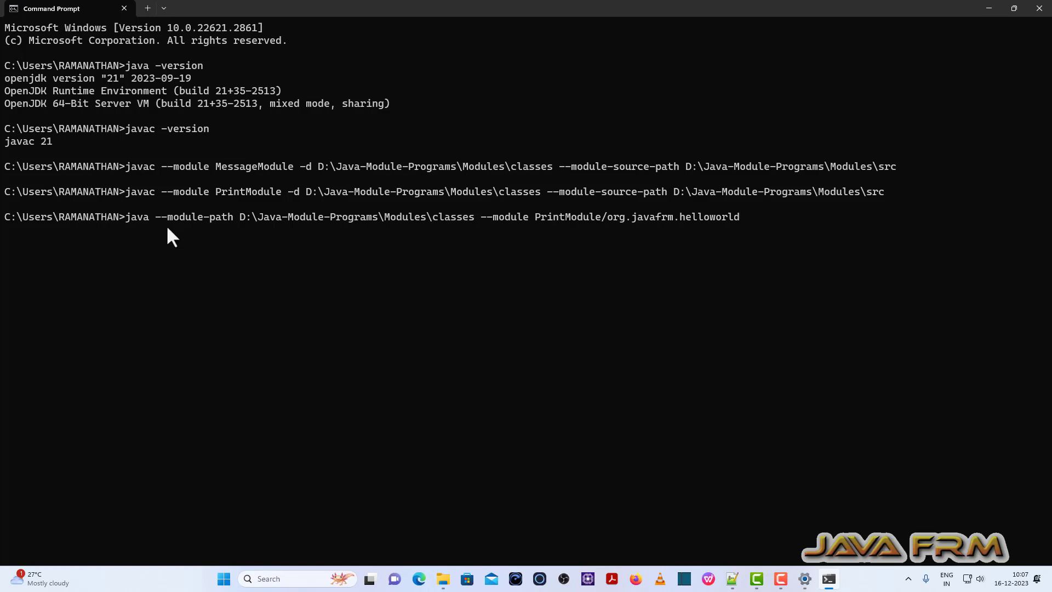
Highlight the --module-path option and review PrintModule's module-info.java requiring MessageModule.
left_click_drag(155, 217, 448, 217)
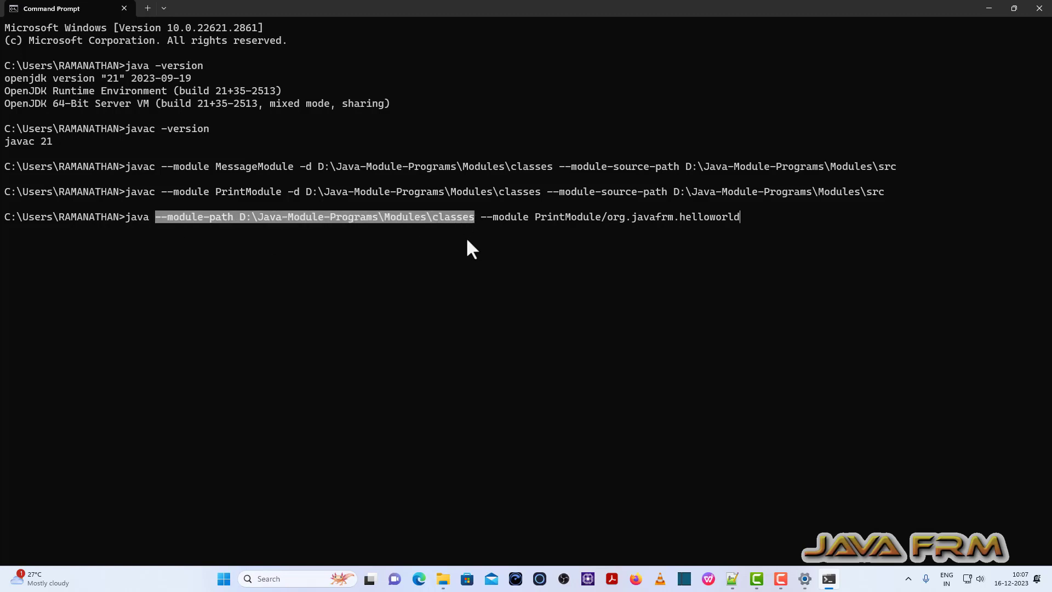
left_click(732, 579)
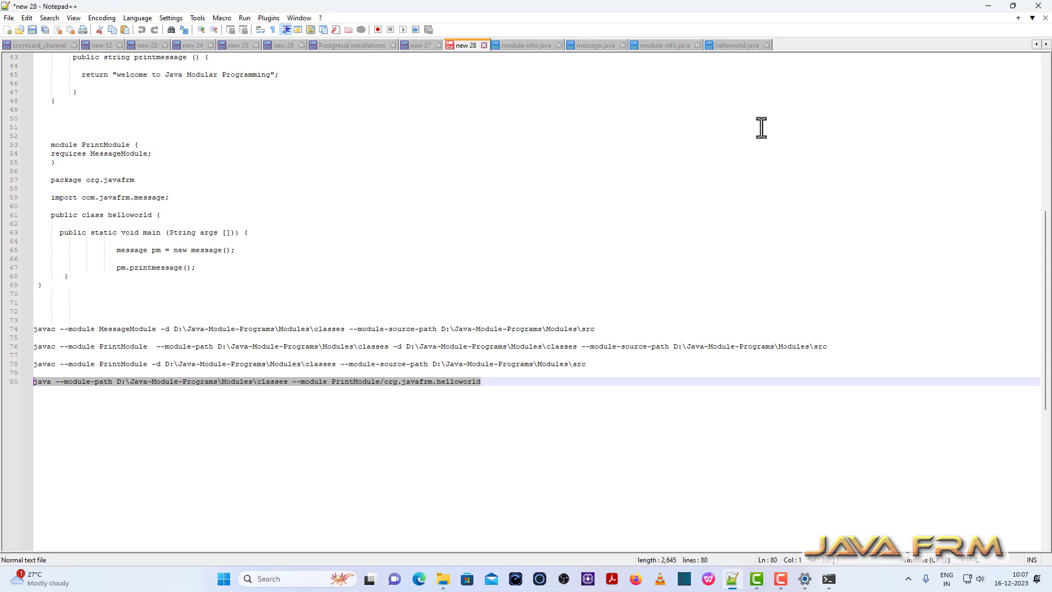
left_click(734, 45)
left_click(665, 45)
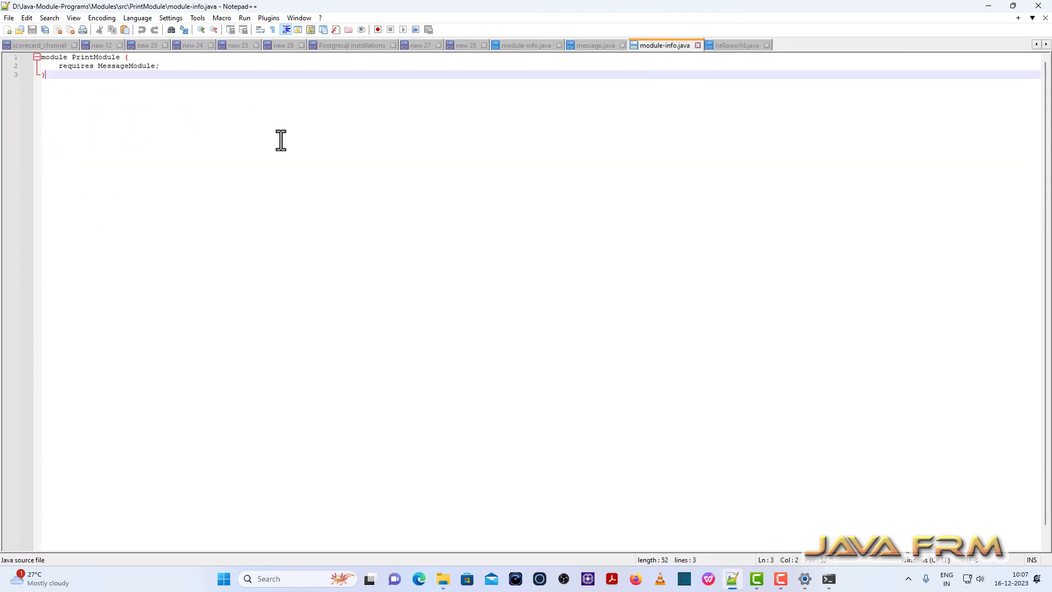
mouse_move(57, 66)
left_mouse_down()
mouse_move(164, 66)
mouse_move(51, 66)
left_mouse_up()
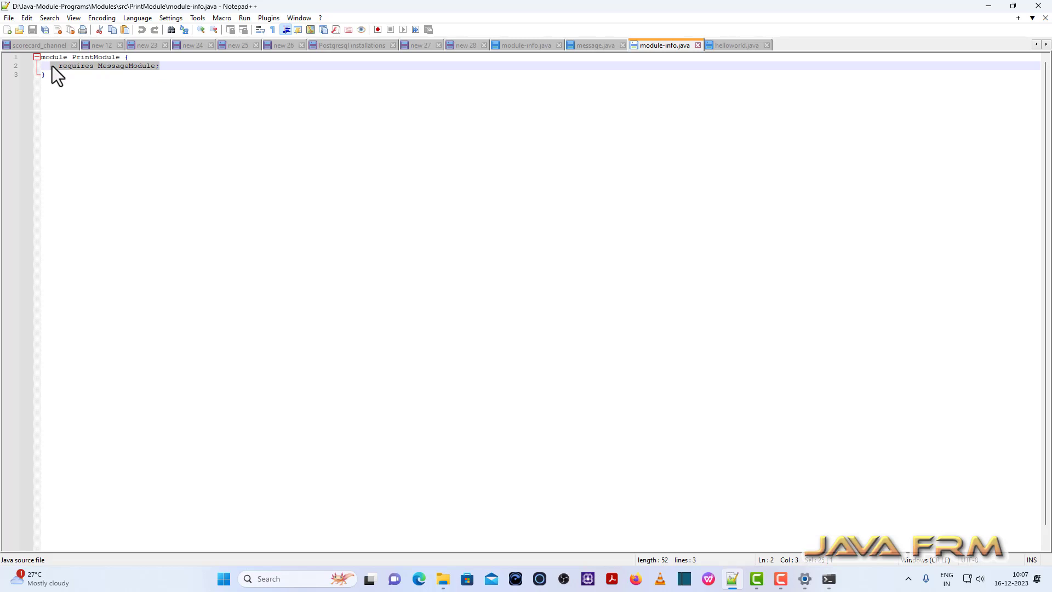
Check the full D:\Java-Module-Programs\Modules\classes path against the command's module path.
left_click(443, 581)
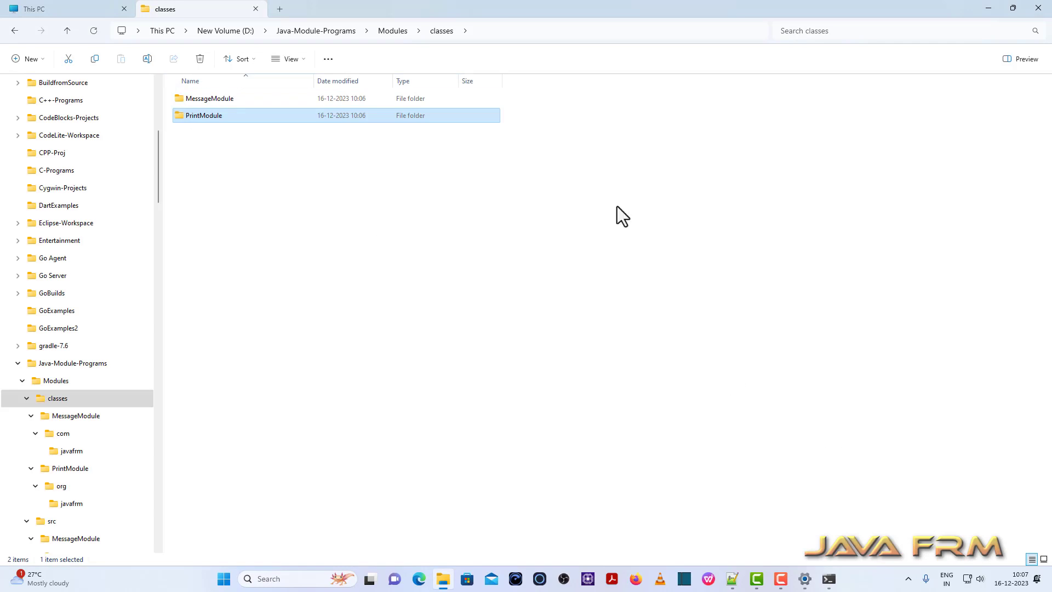
left_click(481, 31)
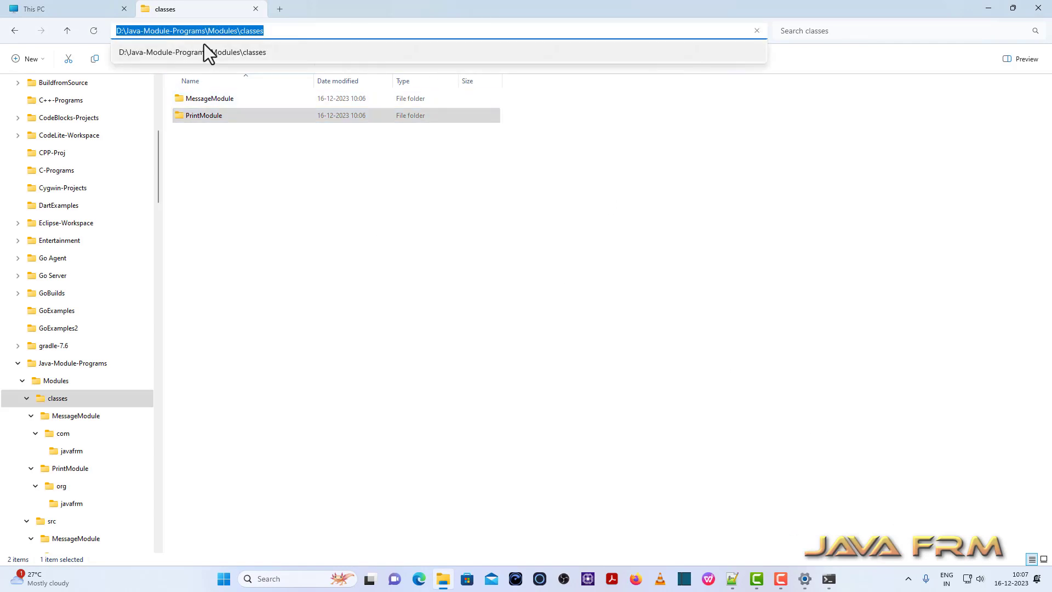
left_click(829, 579)
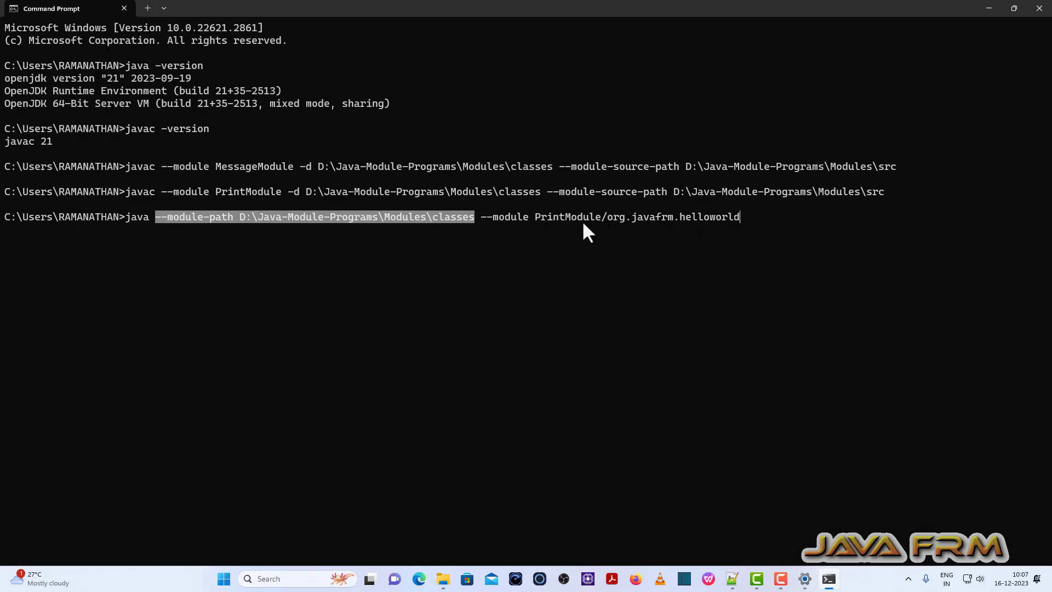
left_click(735, 223)
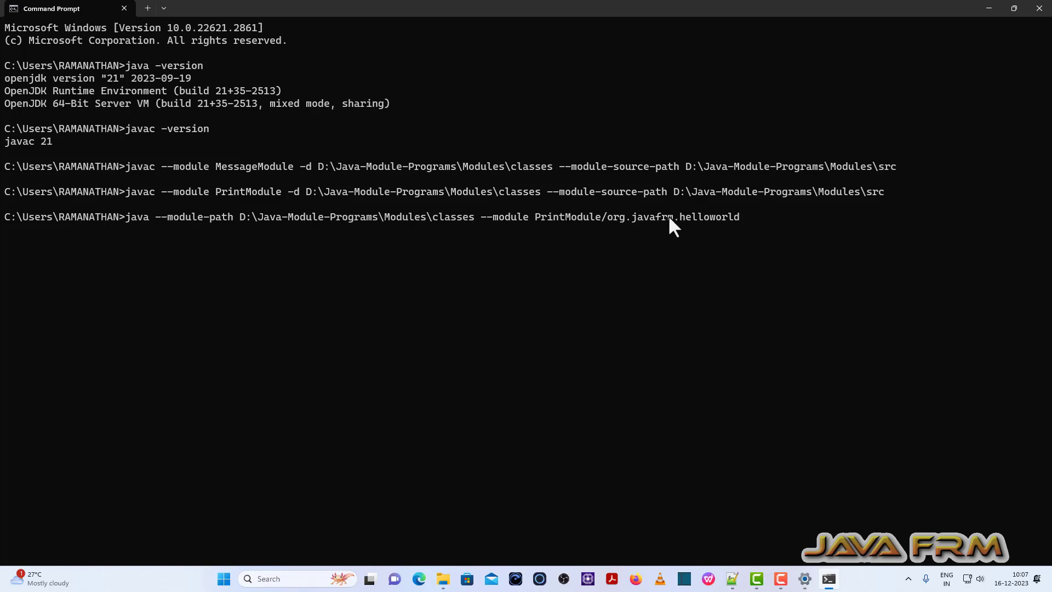
Review helloworld.java's main method in Notepad++, then hide the editor.
left_click(732, 578)
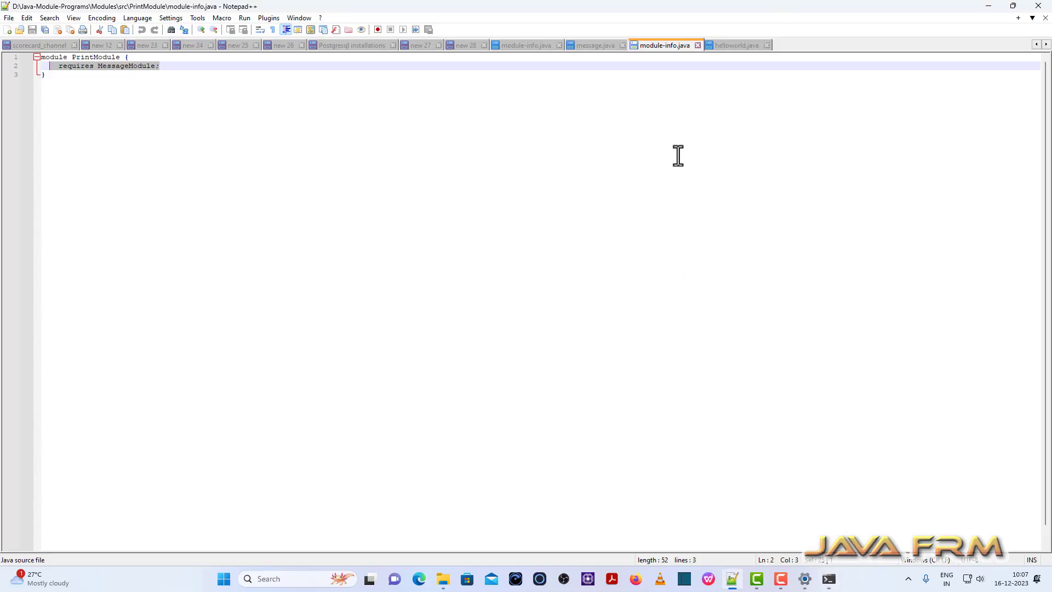
left_click(735, 46)
left_click_drag(61, 111, 270, 136)
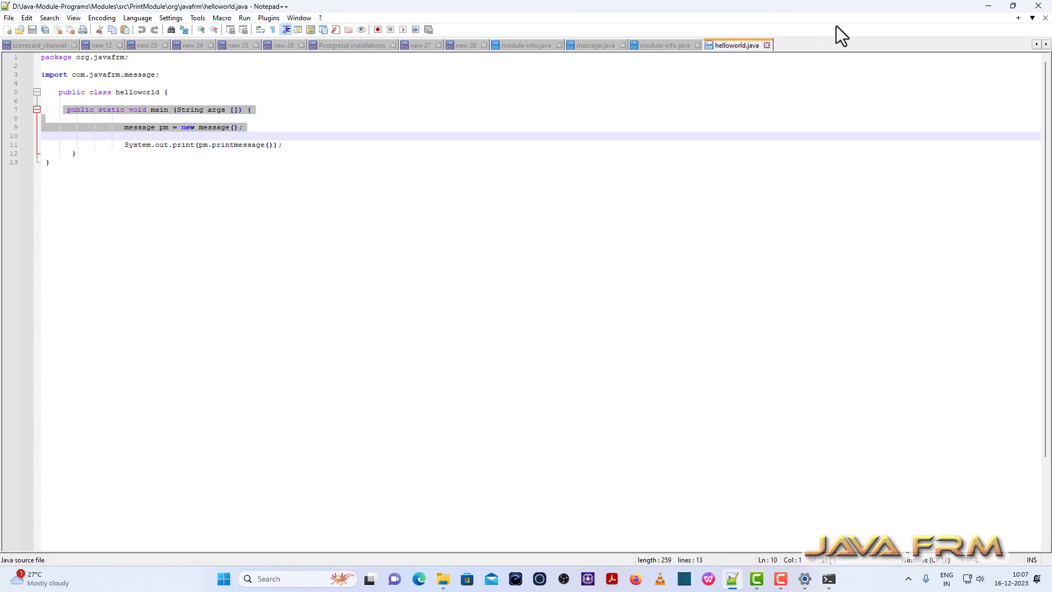
left_click(987, 5)
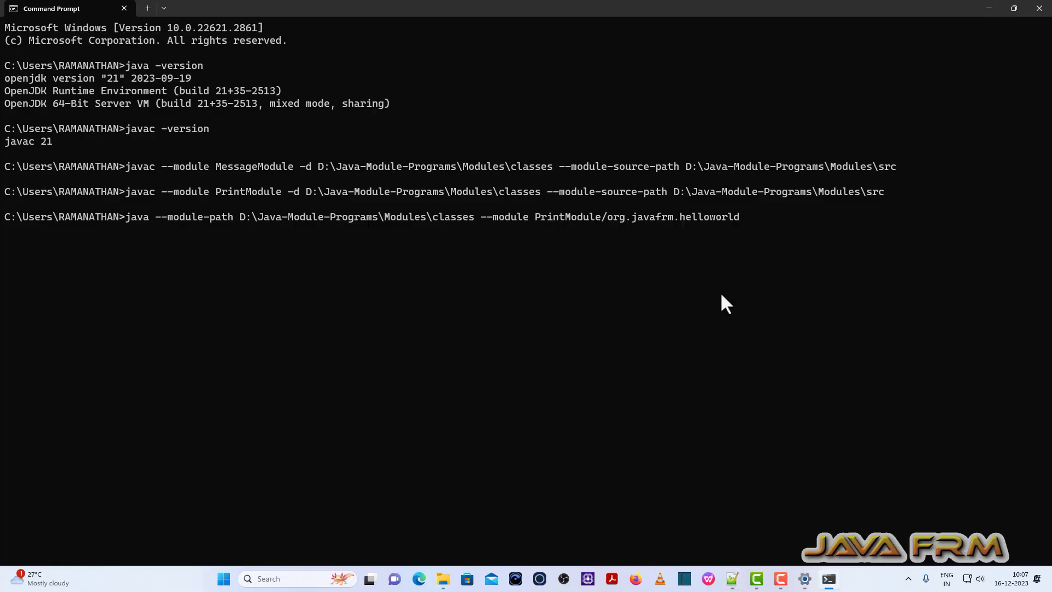
Run java --module PrintModule/org.javafrm.helloworld, printing the Open JDK 21 welcome message.
key("Return")
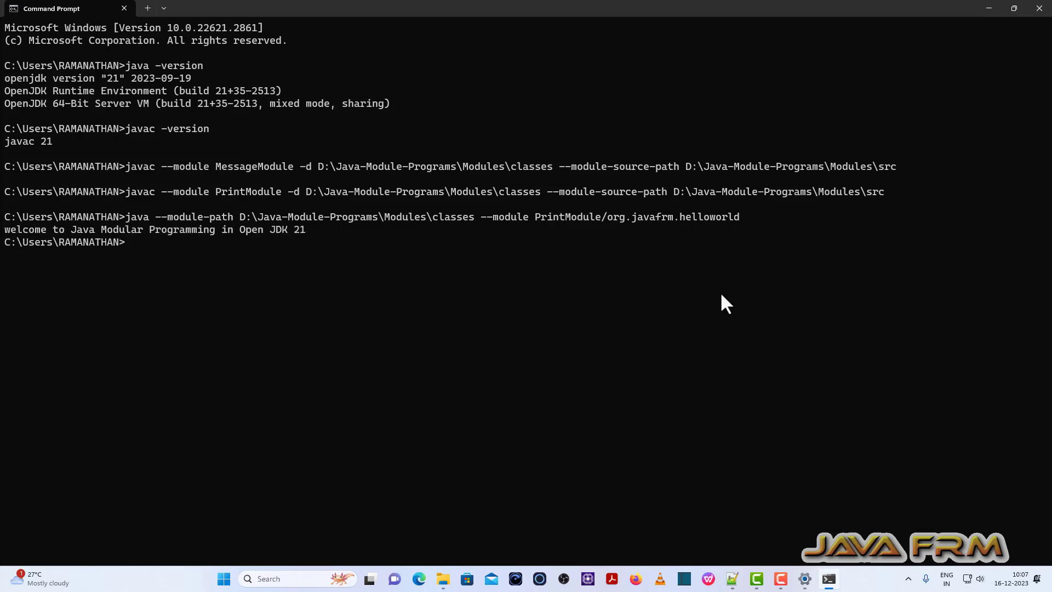